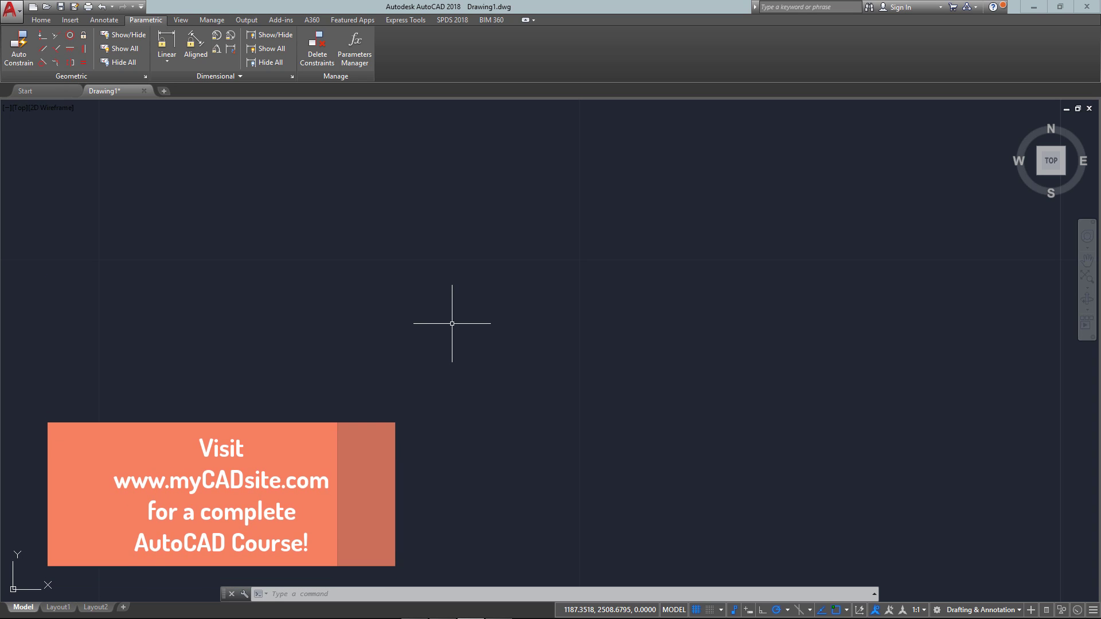
- Draw two separate slanted lines side by side, each running from upper right down to lower left
{"action": "type", "text": "l"}
{"action": "key", "text": "Return"}
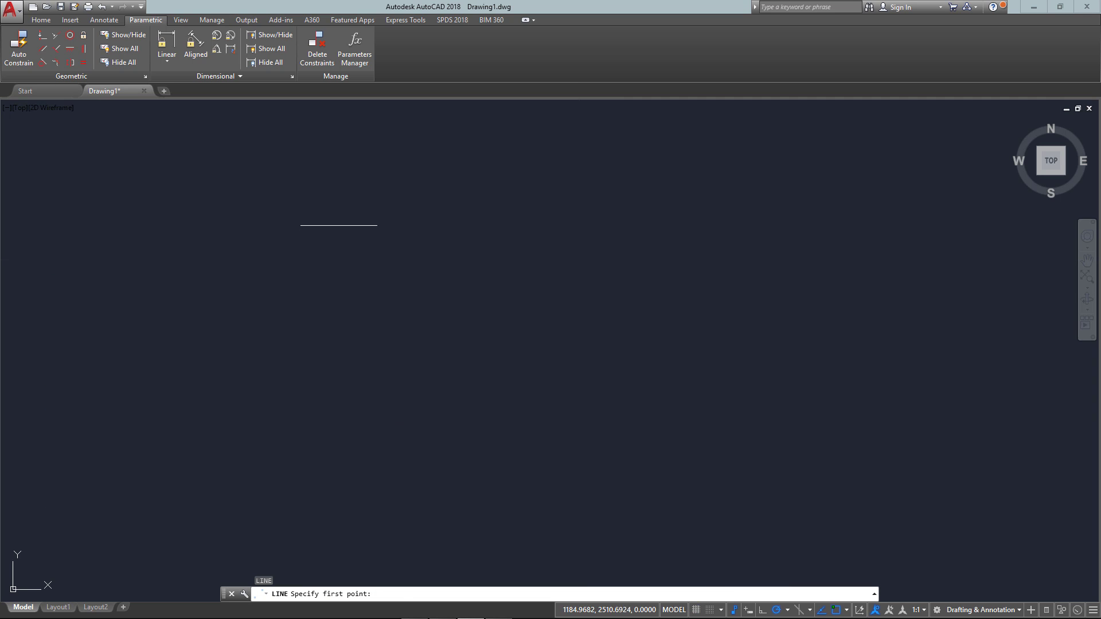
{"action": "left_click", "coordinate": [381, 183]}
{"action": "left_click", "coordinate": [183, 540]}
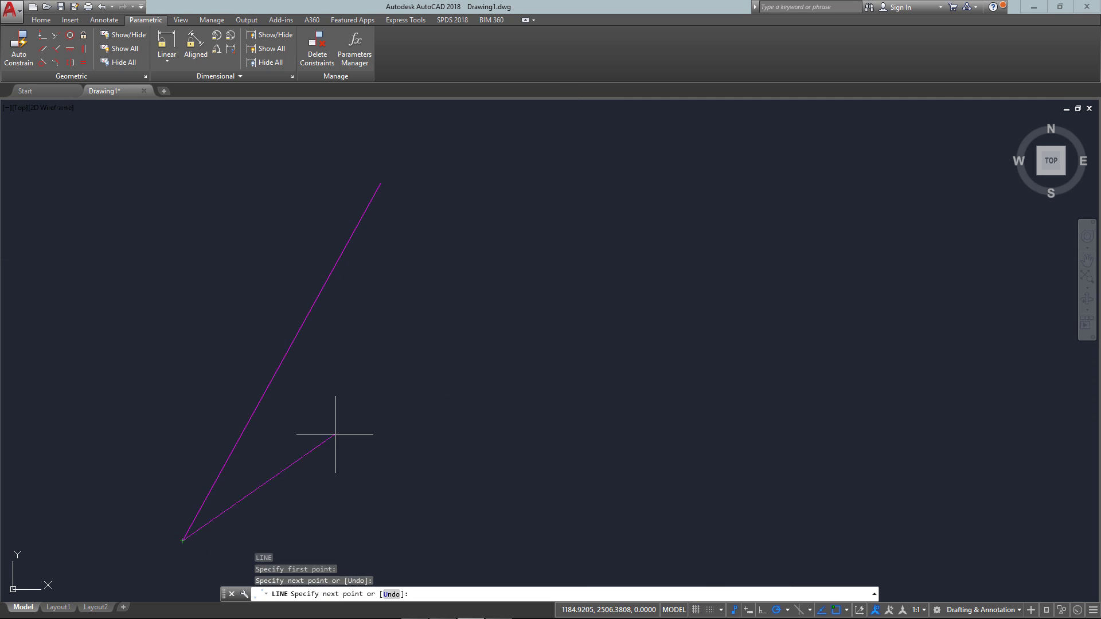
{"action": "key", "text": "Escape"}
{"action": "key", "text": "Return"}
{"action": "left_click", "coordinate": [641, 203]}
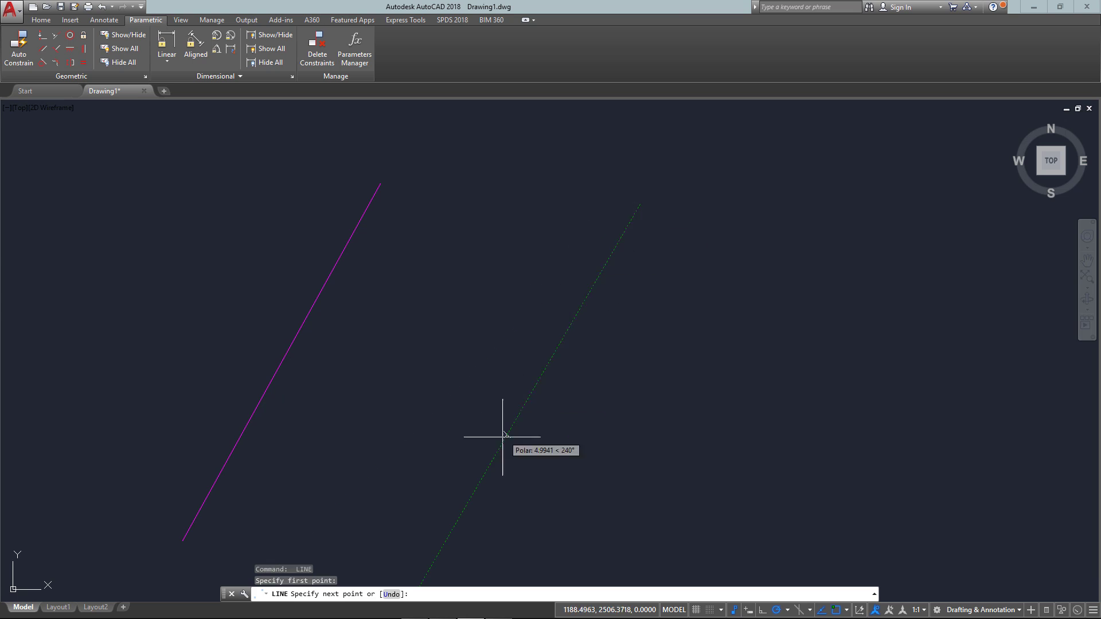
{"action": "left_click", "coordinate": [443, 560]}
{"action": "key", "text": "Escape"}
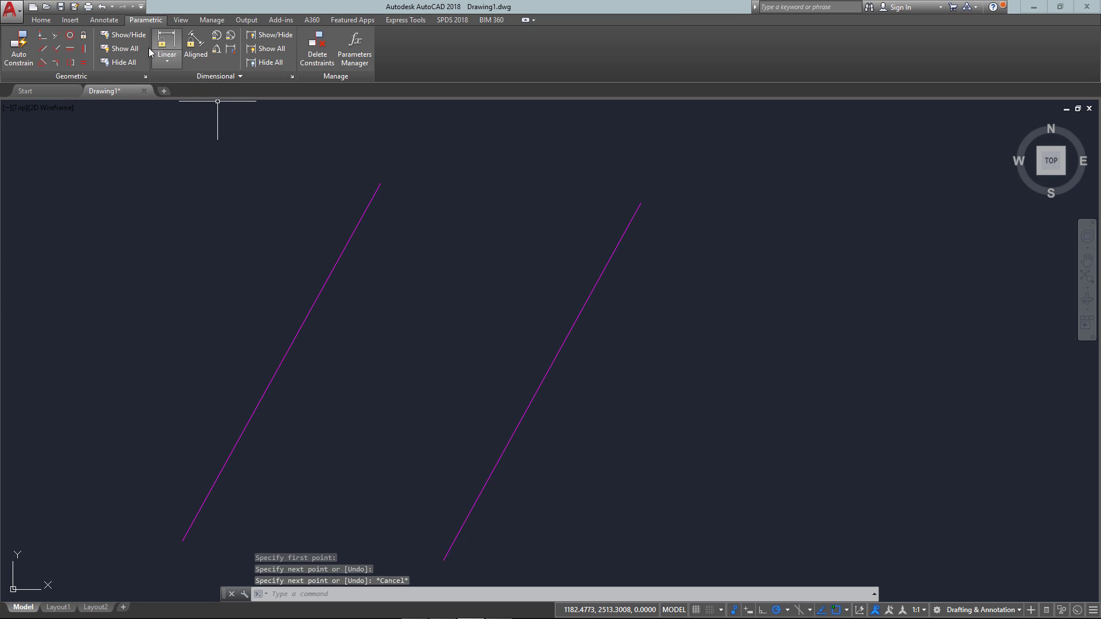
- Apply a Parallel constraint with the left line as the first object and the right line as the second
{"action": "left_click", "coordinate": [41, 50]}
{"action": "left_click", "coordinate": [349, 236]}
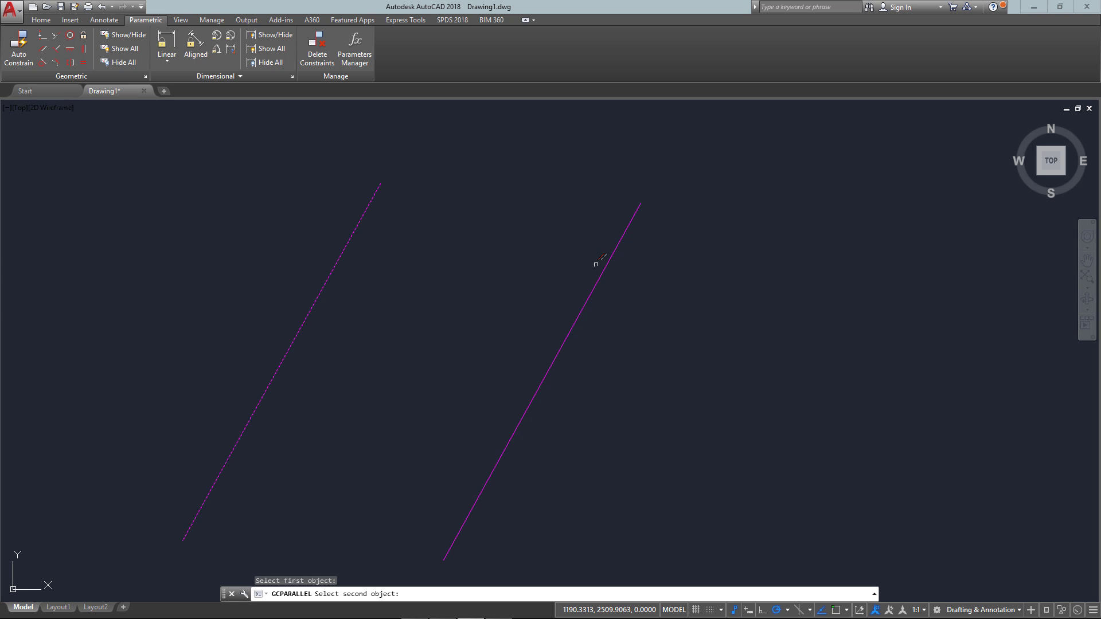
{"action": "left_click", "coordinate": [602, 274]}
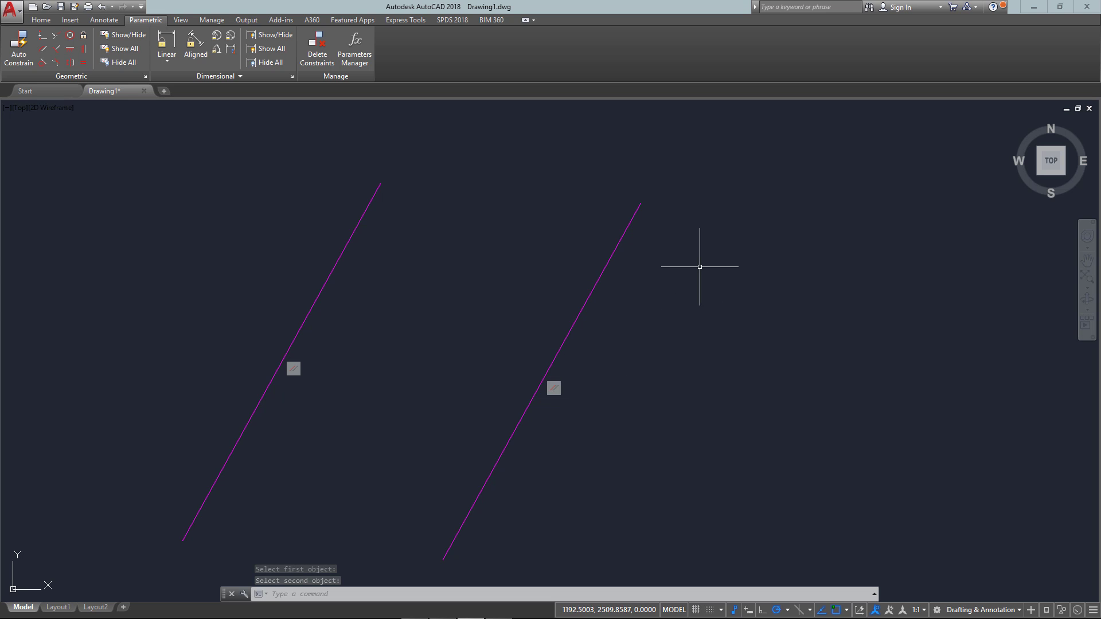
- Test the parallel constraint by stretching the right line's upper endpoint leftward in two moves until the line leans slightly left
{"action": "left_click", "coordinate": [619, 240]}
{"action": "left_click", "coordinate": [640, 203]}
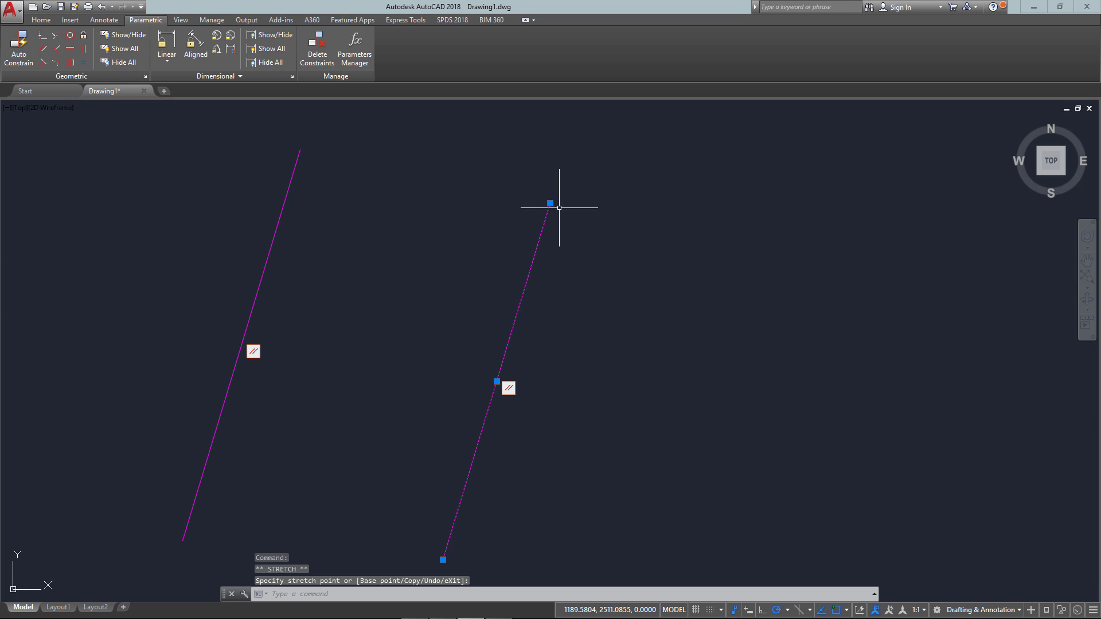
{"action": "left_click", "coordinate": [535, 197]}
{"action": "left_click", "coordinate": [553, 208]}
{"action": "left_click", "coordinate": [550, 203]}
{"action": "left_click", "coordinate": [423, 195]}
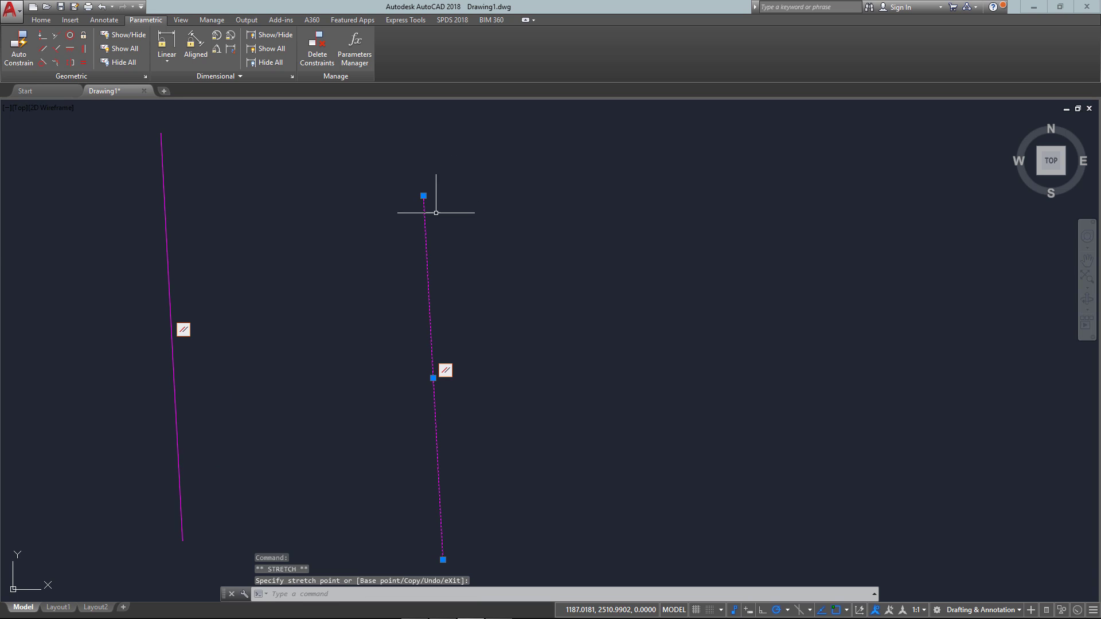
- Move the right line by its midpoint away from and back toward the left line, and stretch its upper endpoint rightward
{"action": "left_click", "coordinate": [433, 378]}
{"action": "left_click", "coordinate": [709, 356]}
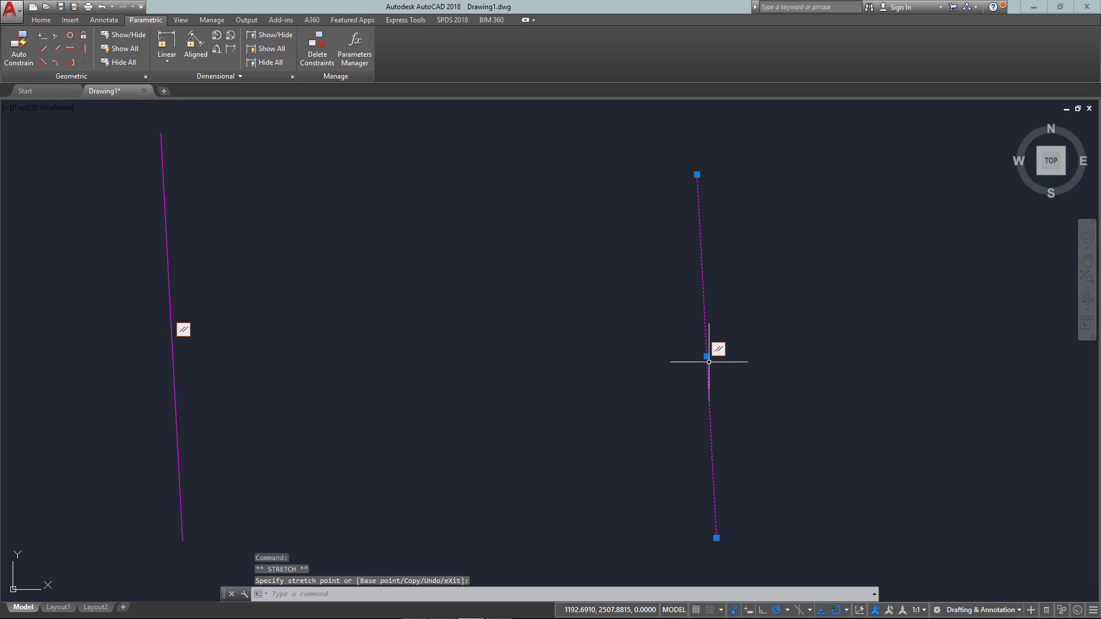
{"action": "left_click_drag", "start_coordinate": [720, 351], "coordinate": [671, 355]}
{"action": "left_click", "coordinate": [706, 356]}
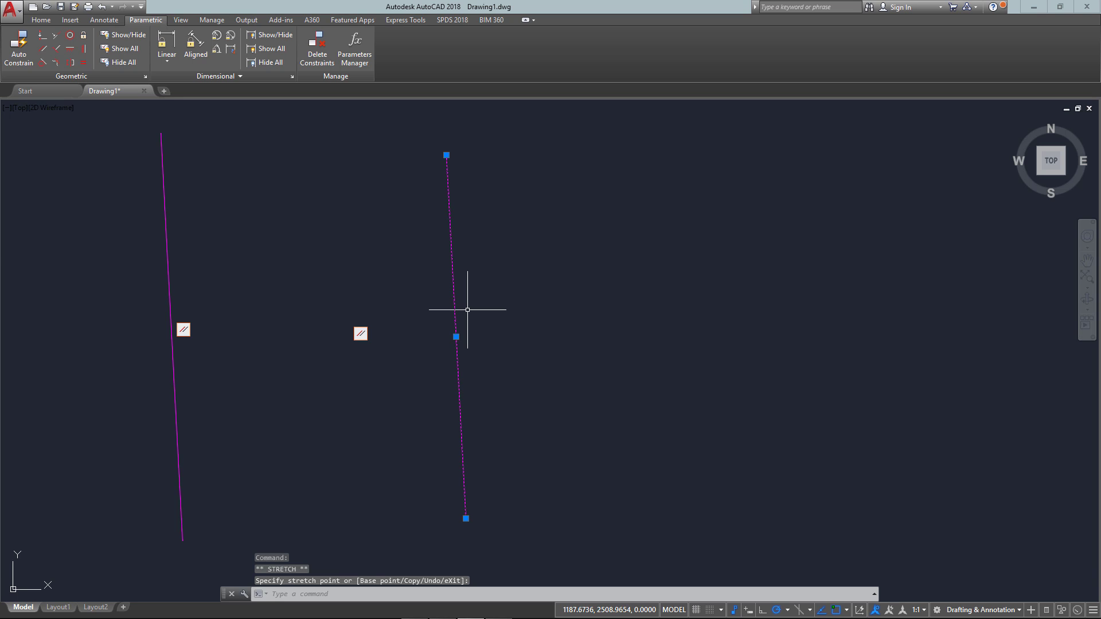
{"action": "left_click", "coordinate": [446, 153]}
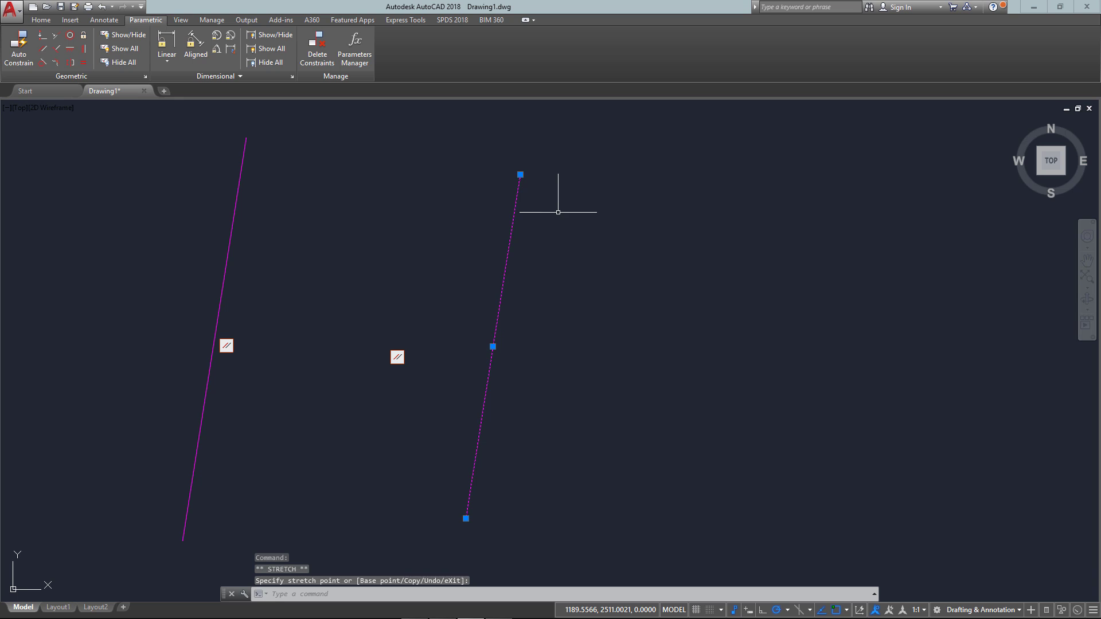
- Add an Aligned dimensional constraint of 3 between the upper endpoints of the two parallel lines
{"action": "left_click", "coordinate": [190, 54]}
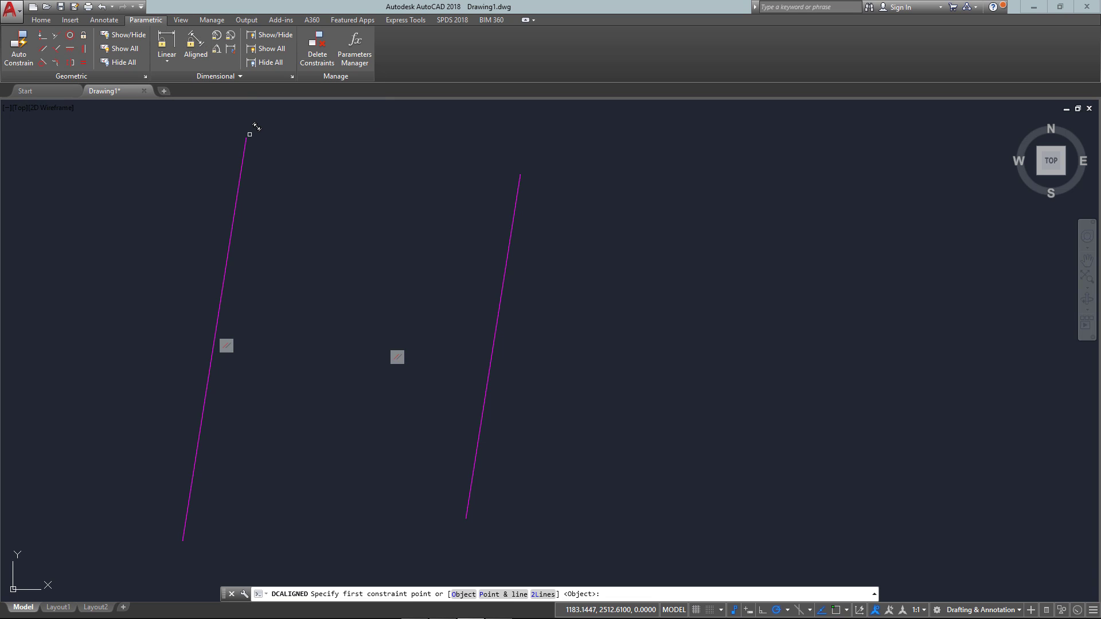
{"action": "left_click", "coordinate": [254, 130]}
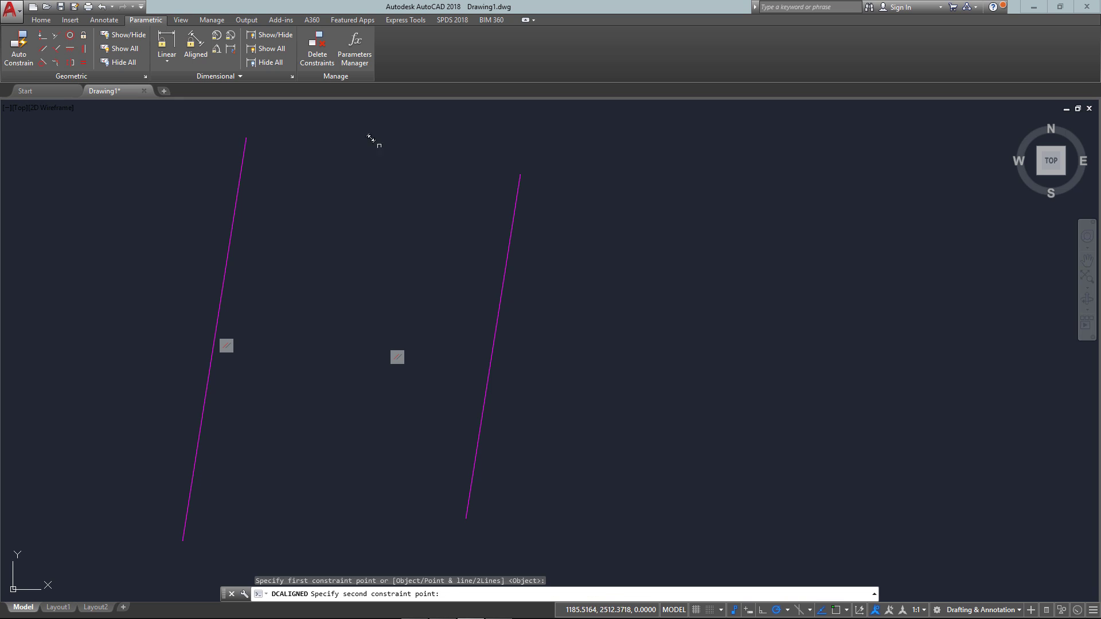
{"action": "left_click", "coordinate": [520, 173]}
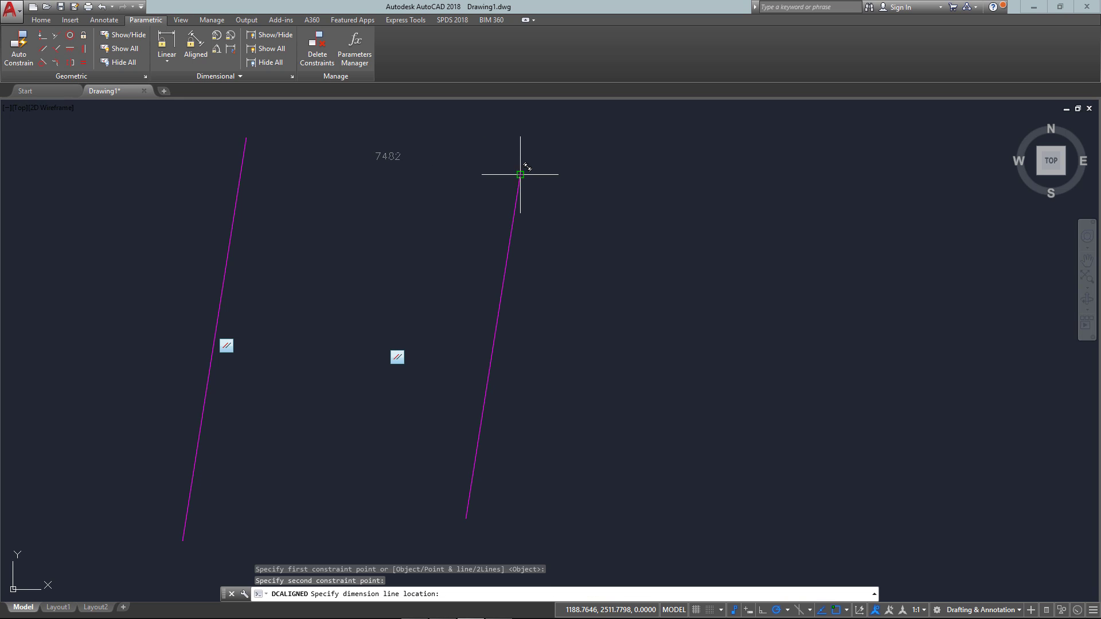
{"action": "left_click", "coordinate": [406, 160]}
{"action": "key", "text": "Return"}
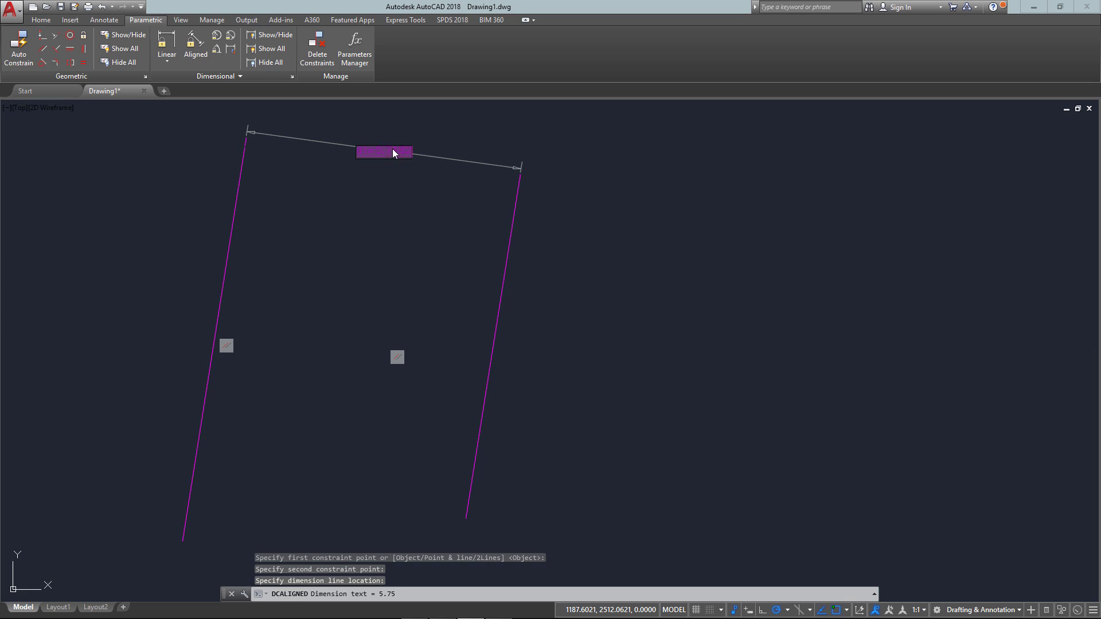
{"action": "type", "text": "3"}
{"action": "key", "text": "Return"}
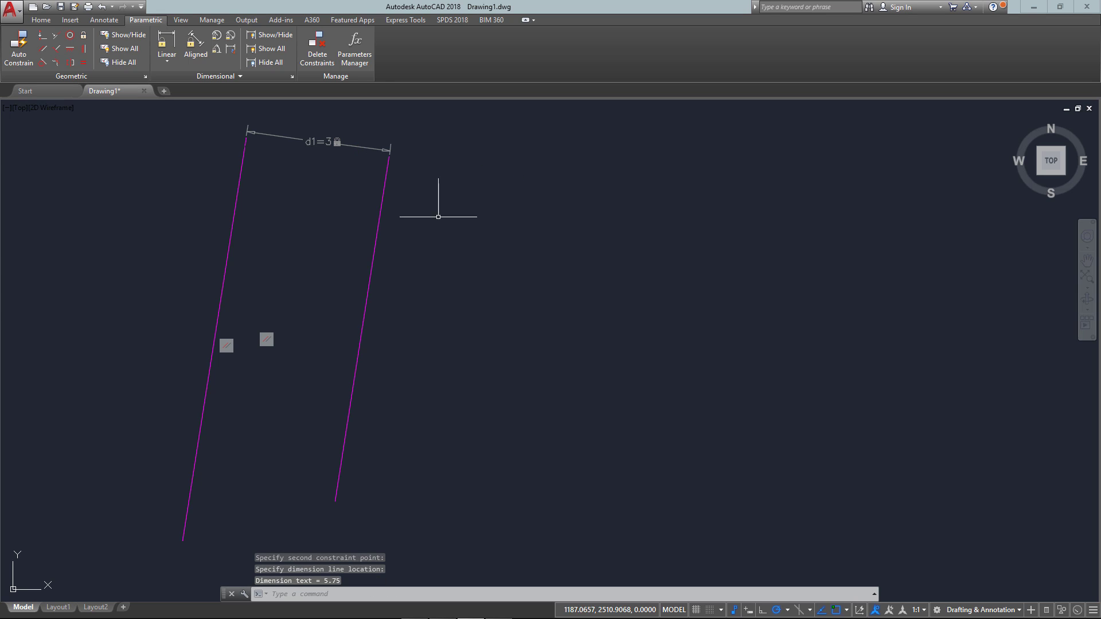
- Stretch the right line's upper endpoint far to the right to test the dimensional constraint between the lines, and clear the selection
{"action": "left_click", "coordinate": [391, 242]}
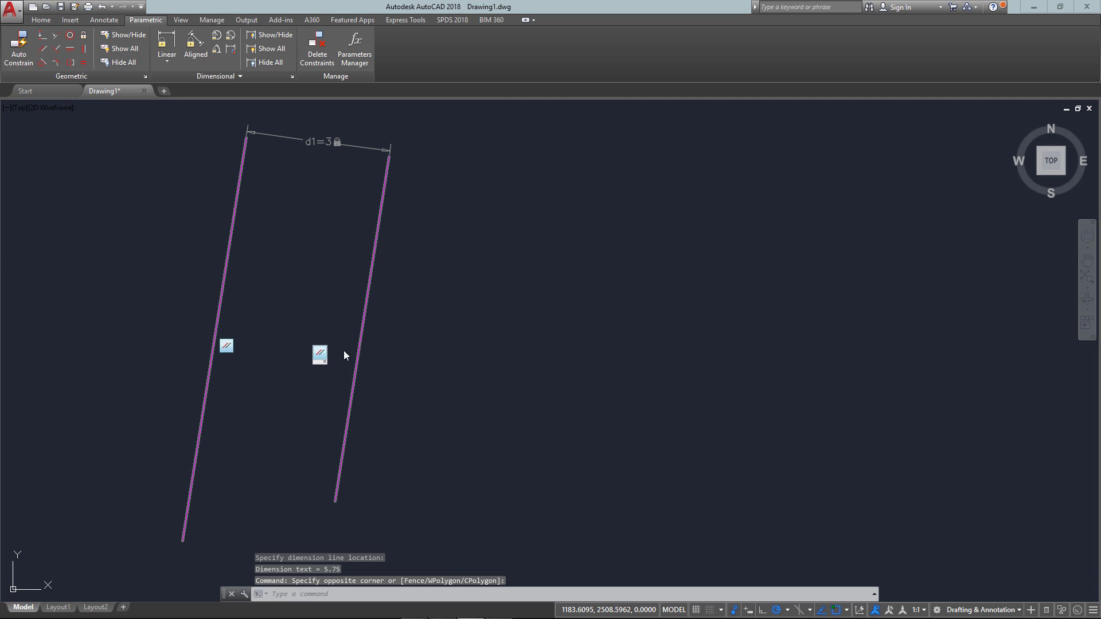
{"action": "left_click", "coordinate": [442, 355]}
{"action": "left_click", "coordinate": [390, 175]}
{"action": "left_click", "coordinate": [388, 166]}
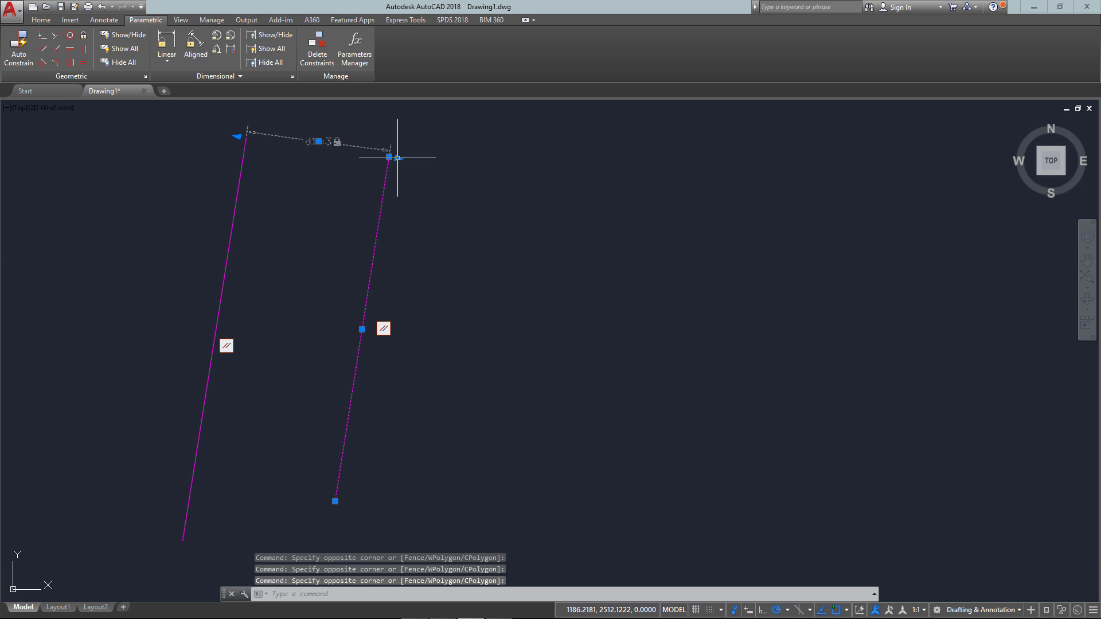
{"action": "left_click", "coordinate": [390, 155]}
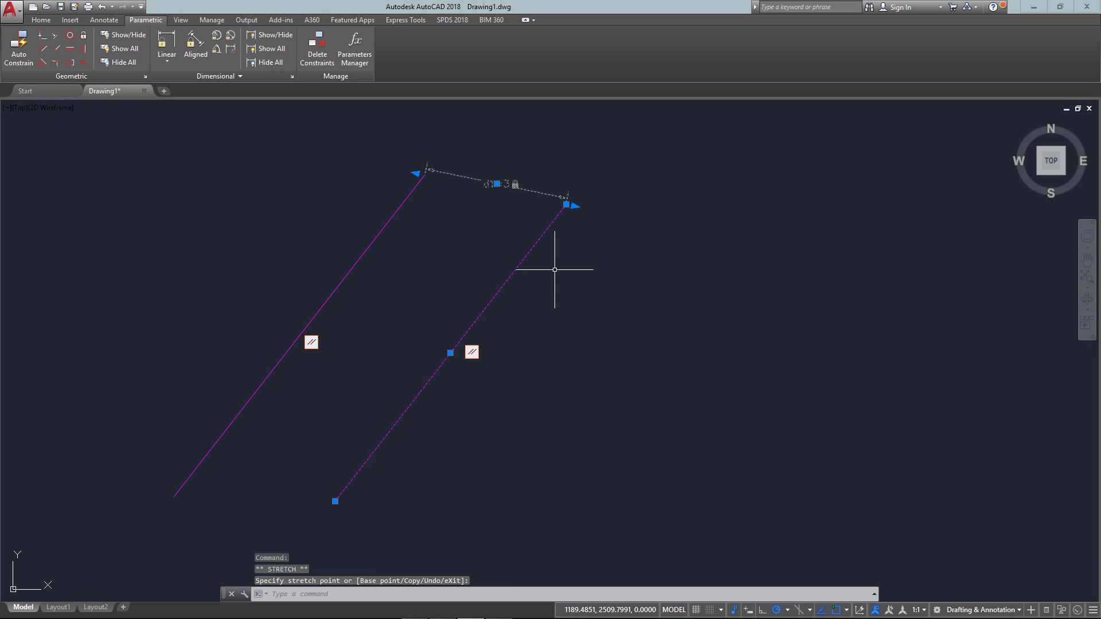
{"action": "key", "text": "Escape"}
{"action": "key", "text": "Escape"}
{"action": "middle_click_drag", "start_coordinate": [504, 283], "coordinate": [657, 305]}
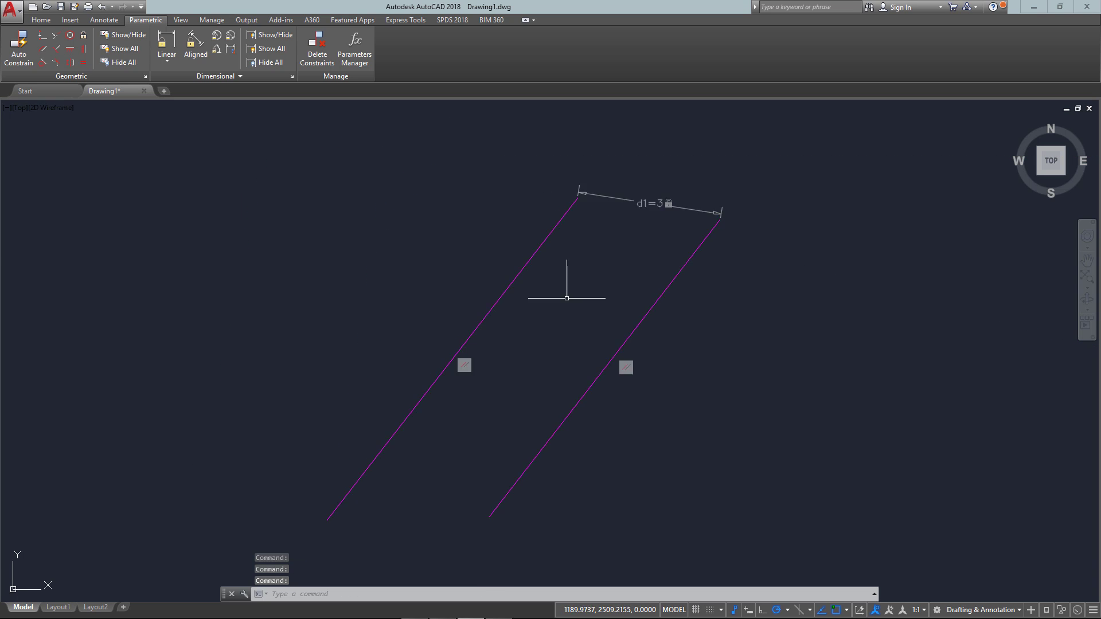
- Stretch the left line's upper endpoint leftward until both lines stand nearly vertical, and clear the selection
{"action": "left_click", "coordinate": [636, 324]}
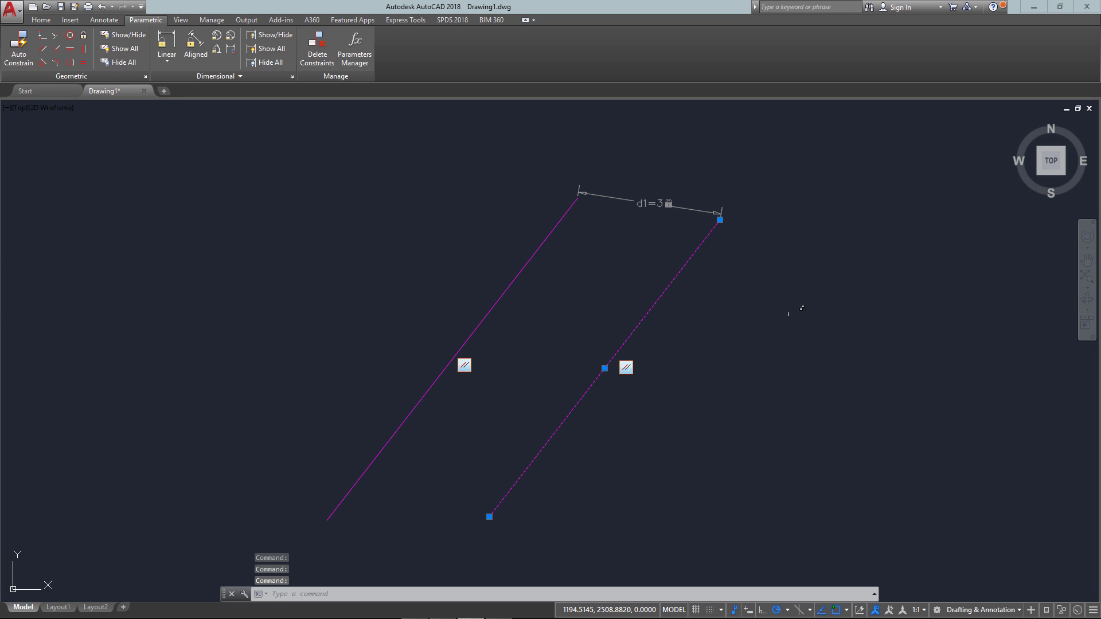
{"action": "left_click", "coordinate": [574, 205]}
{"action": "left_click", "coordinate": [578, 198]}
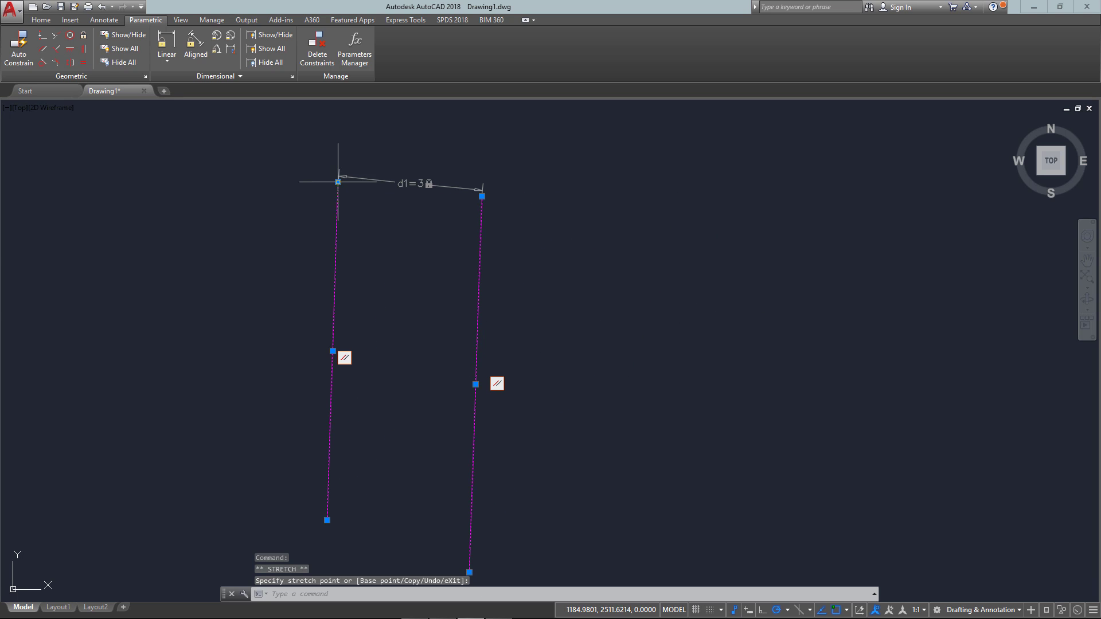
{"action": "left_click", "coordinate": [483, 189]}
{"action": "key", "text": "Escape"}
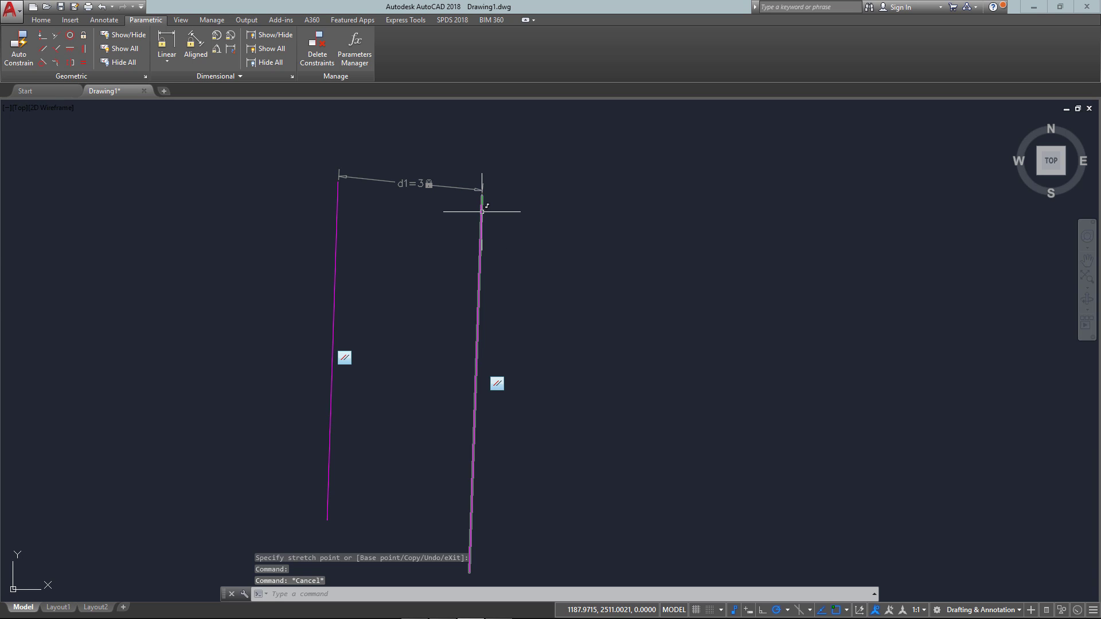
- Swing the right line by stretching its upper endpoint toward the left line and back out to the right
{"action": "left_click", "coordinate": [482, 200]}
{"action": "left_click", "coordinate": [482, 197]}
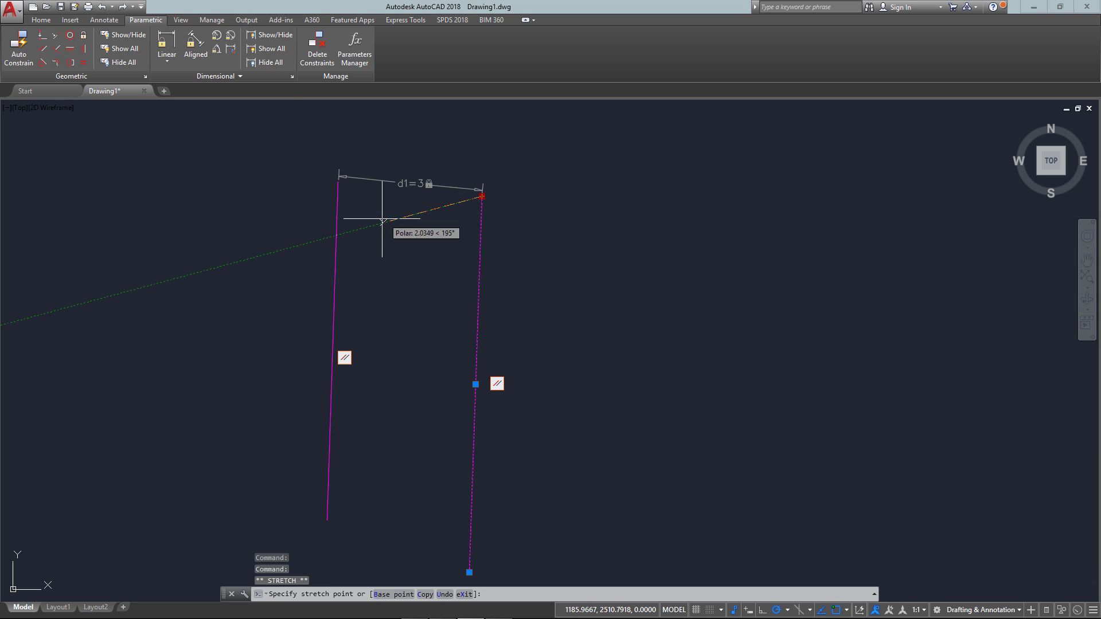
{"action": "left_click", "coordinate": [383, 221]}
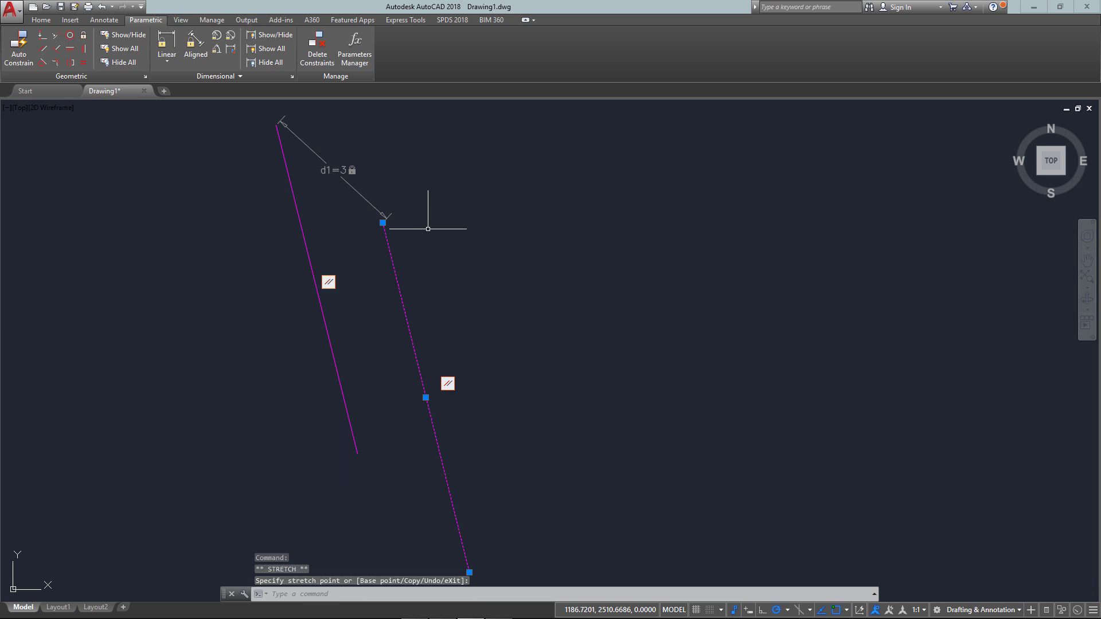
{"action": "left_click", "coordinate": [382, 222]}
{"action": "left_click", "coordinate": [567, 215]}
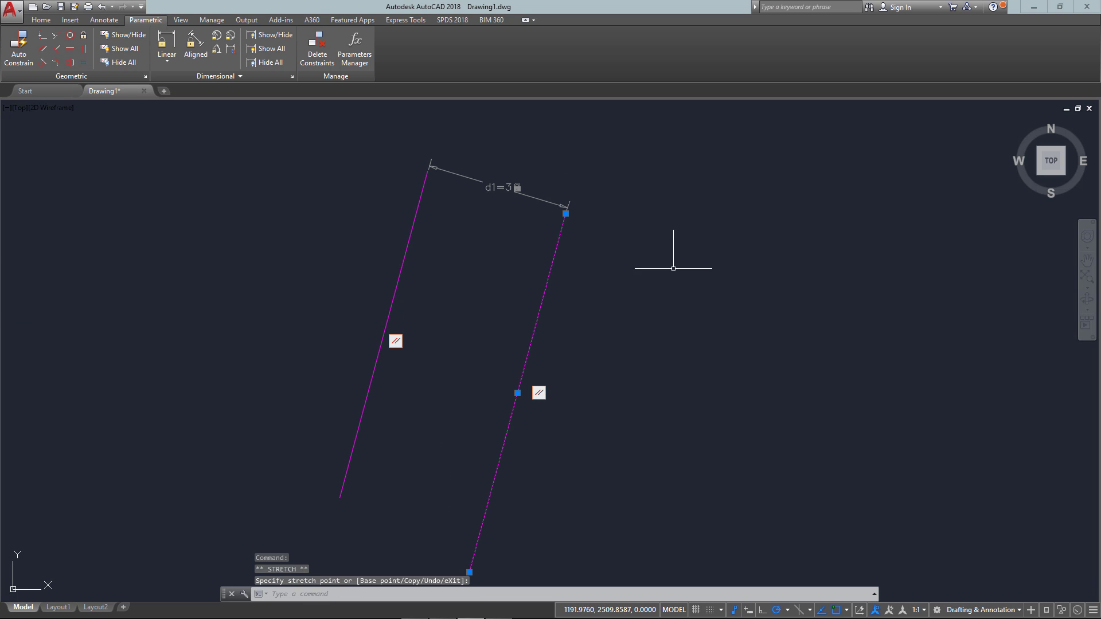
- Erase both parallel lines together with their aligned dimensional constraint
{"action": "left_click", "coordinate": [675, 182]}
{"action": "left_click", "coordinate": [472, 208]}
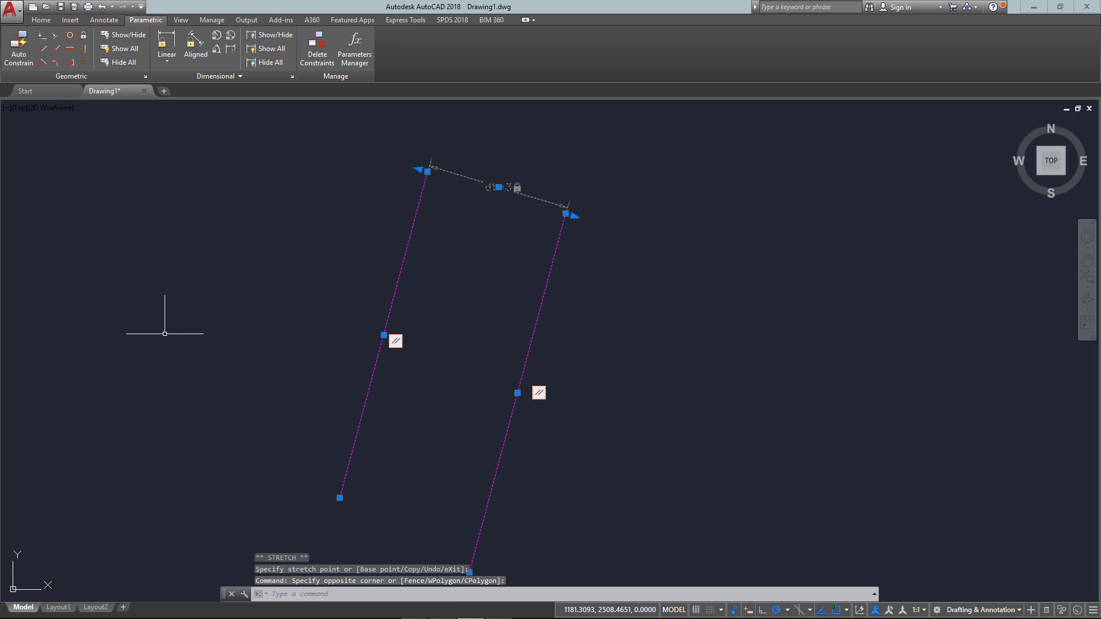
{"action": "type", "text": "E"}
{"action": "key", "text": "Return"}
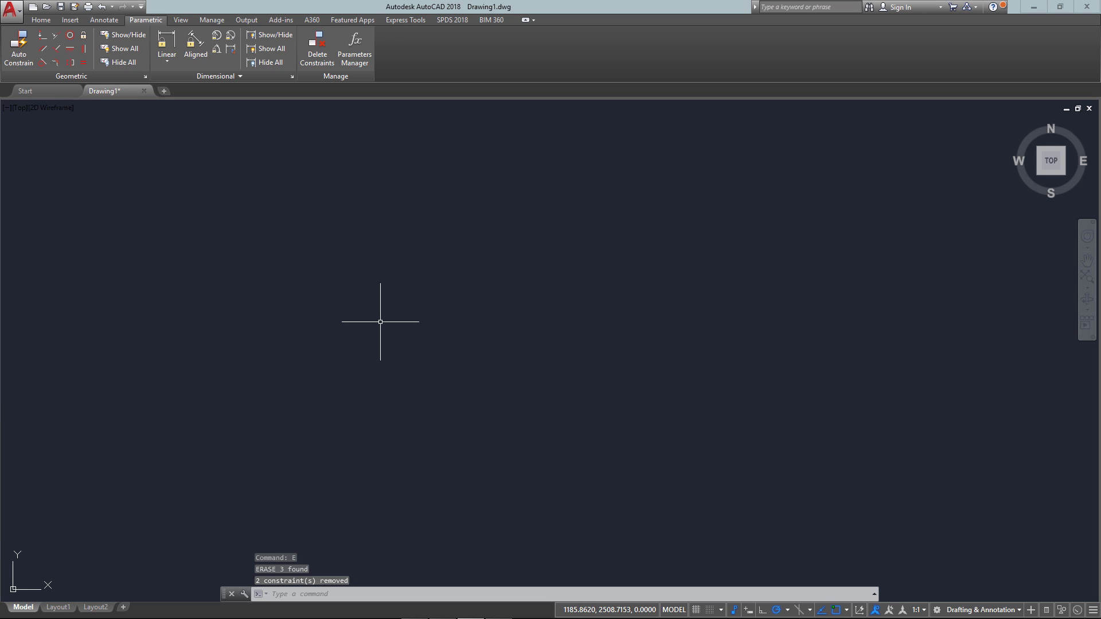
- Draw three separate circles: a large one of radius about 1.5, one of about 0.93 to its lower right, and a smaller one below
{"action": "key", "text": "Escape"}
{"action": "type", "text": "c"}
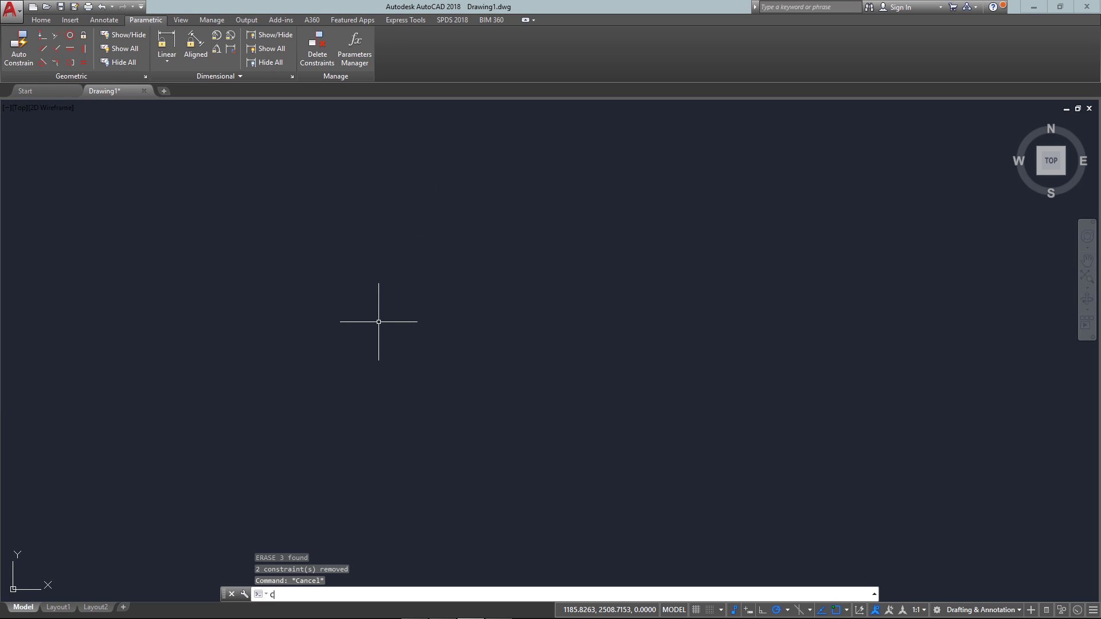
{"action": "key", "text": "Return"}
{"action": "left_click", "coordinate": [290, 255]}
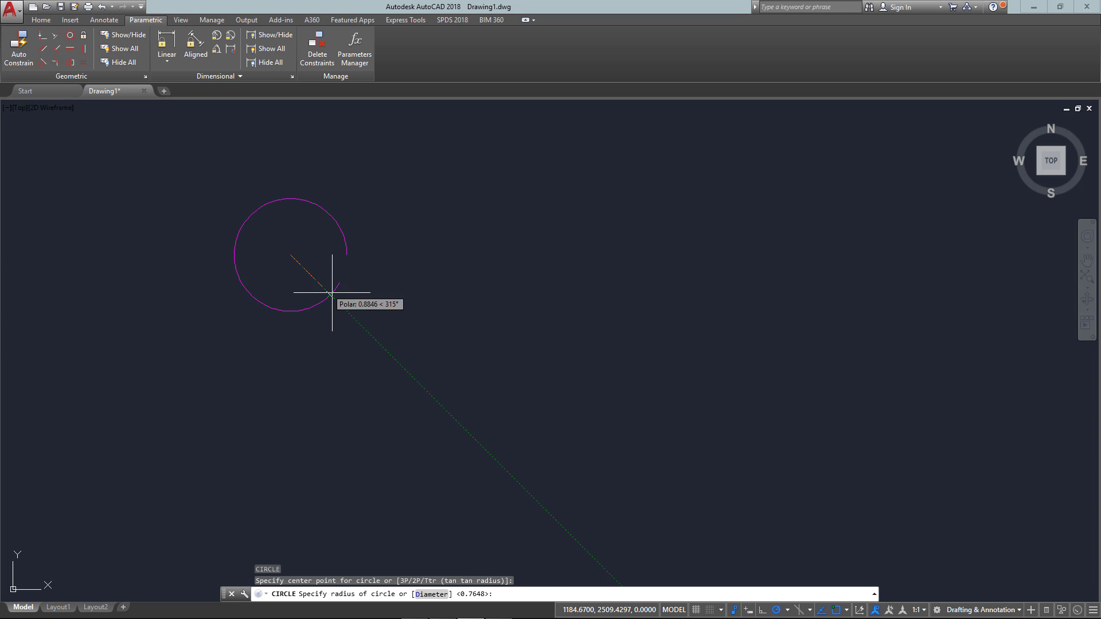
{"action": "left_click", "coordinate": [354, 289]}
{"action": "key", "text": "Return"}
{"action": "left_click", "coordinate": [566, 345]}
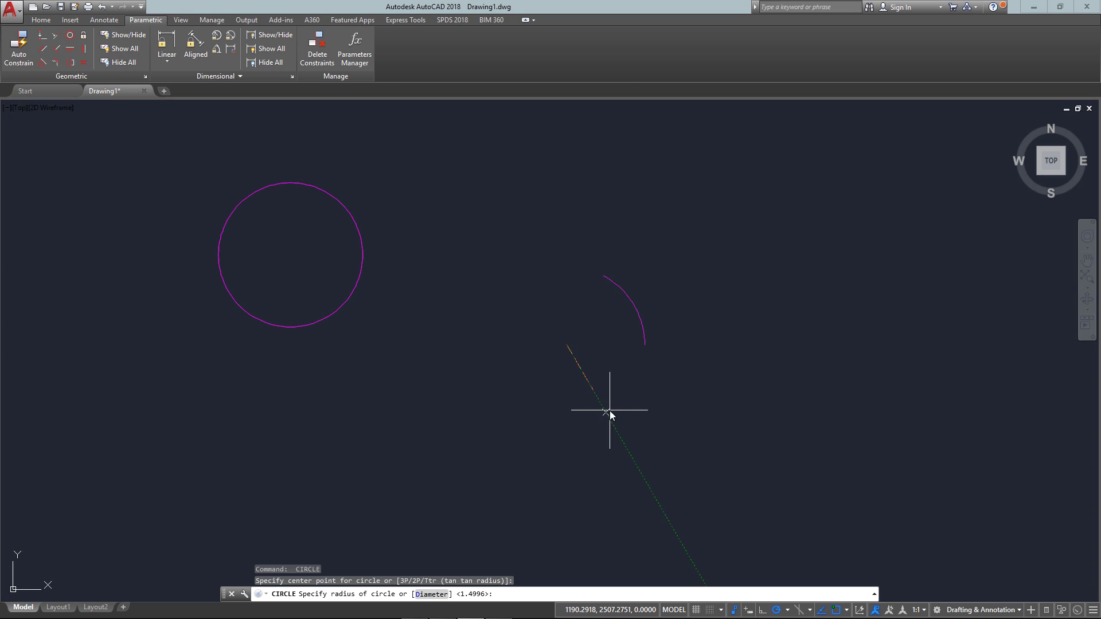
{"action": "key", "text": "Return"}
{"action": "left_click", "coordinate": [388, 442]}
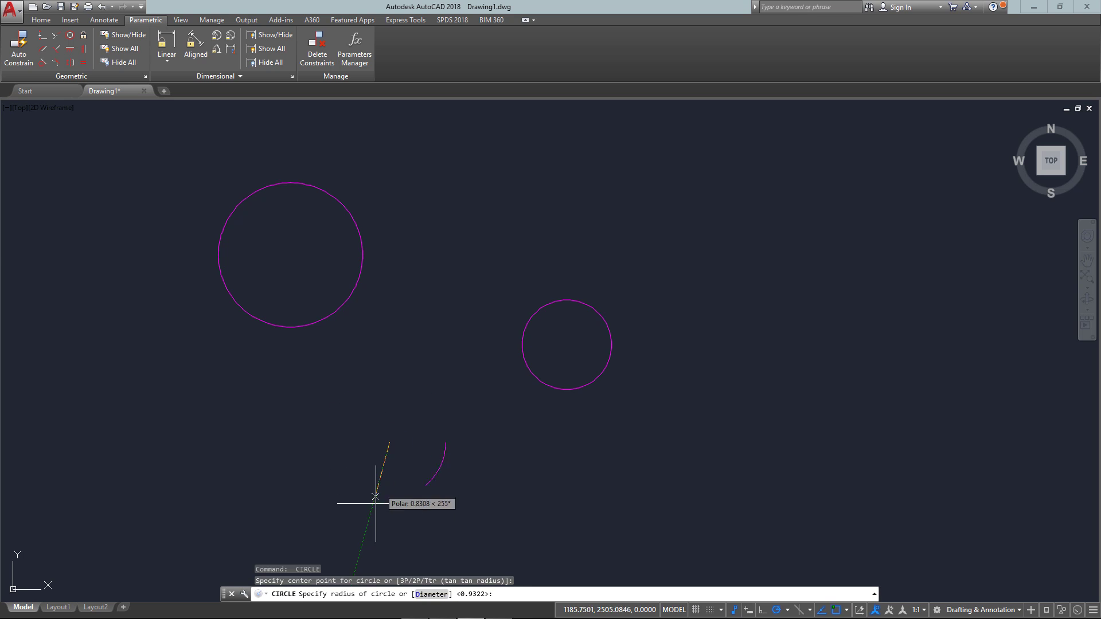
{"action": "left_click", "coordinate": [386, 481]}
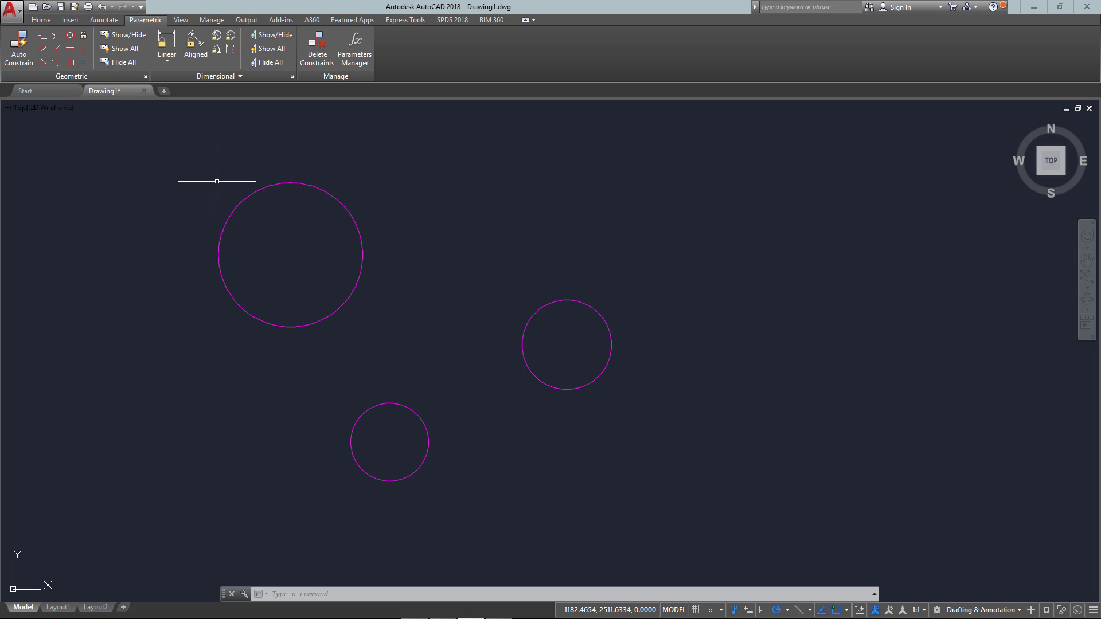
- Apply Equal constraints from the large circle to the circle on the right, and from that one to the lower circle
{"action": "left_click", "coordinate": [81, 63]}
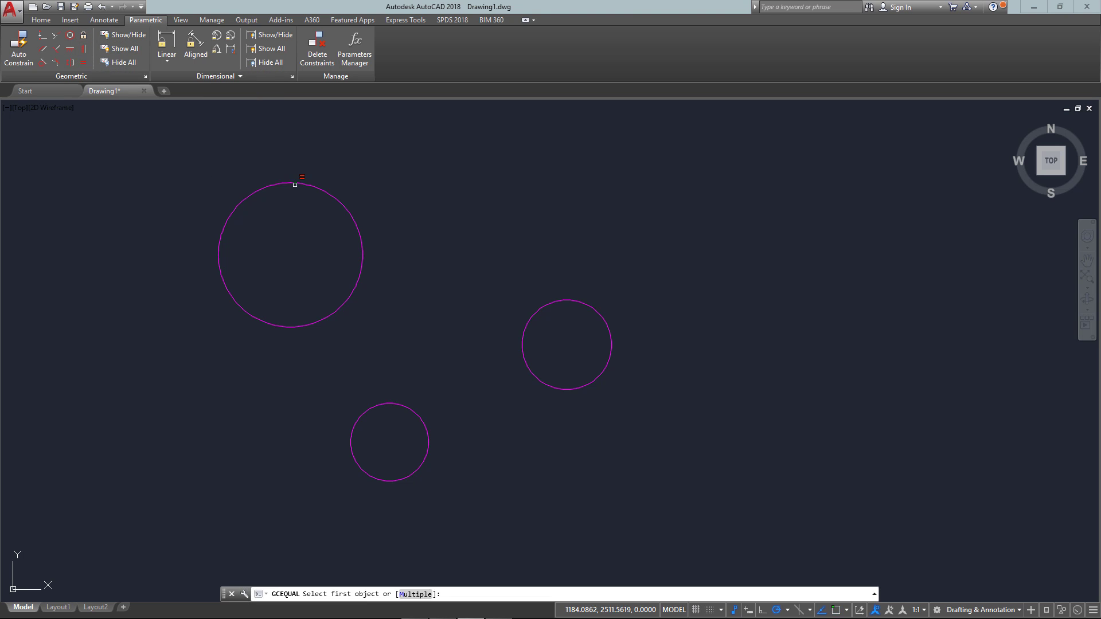
{"action": "left_click", "coordinate": [298, 182]}
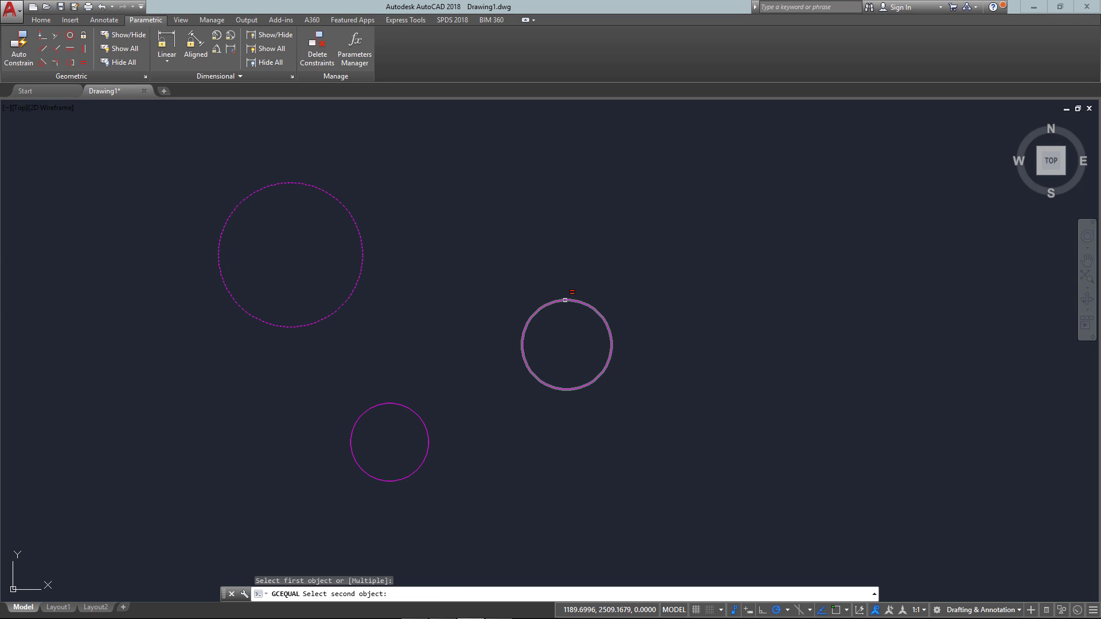
{"action": "left_click", "coordinate": [566, 300]}
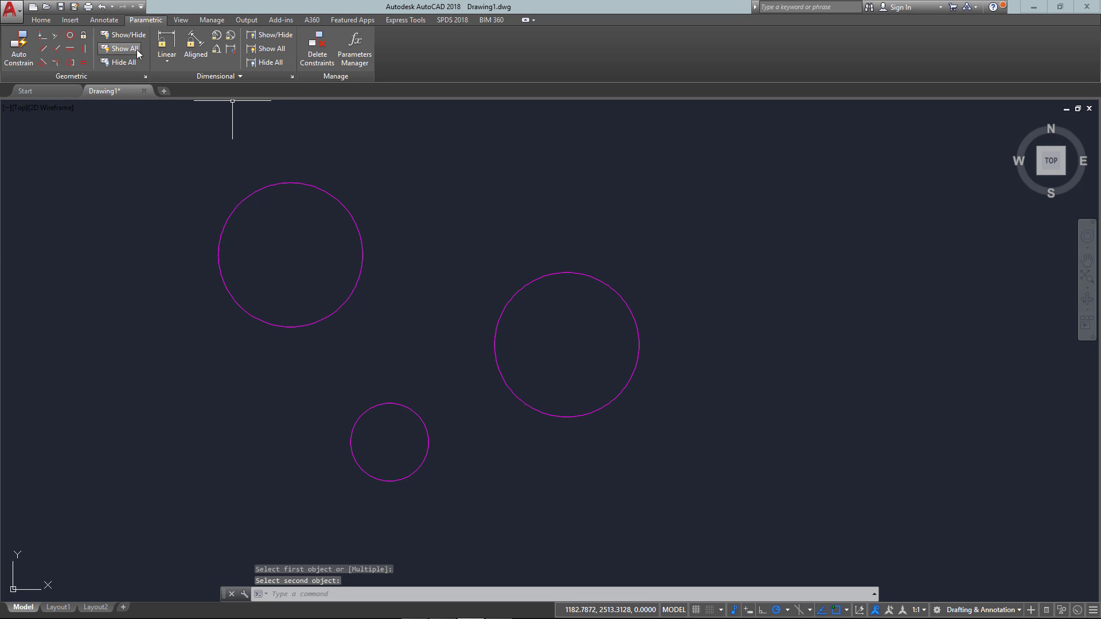
{"action": "left_click", "coordinate": [81, 63]}
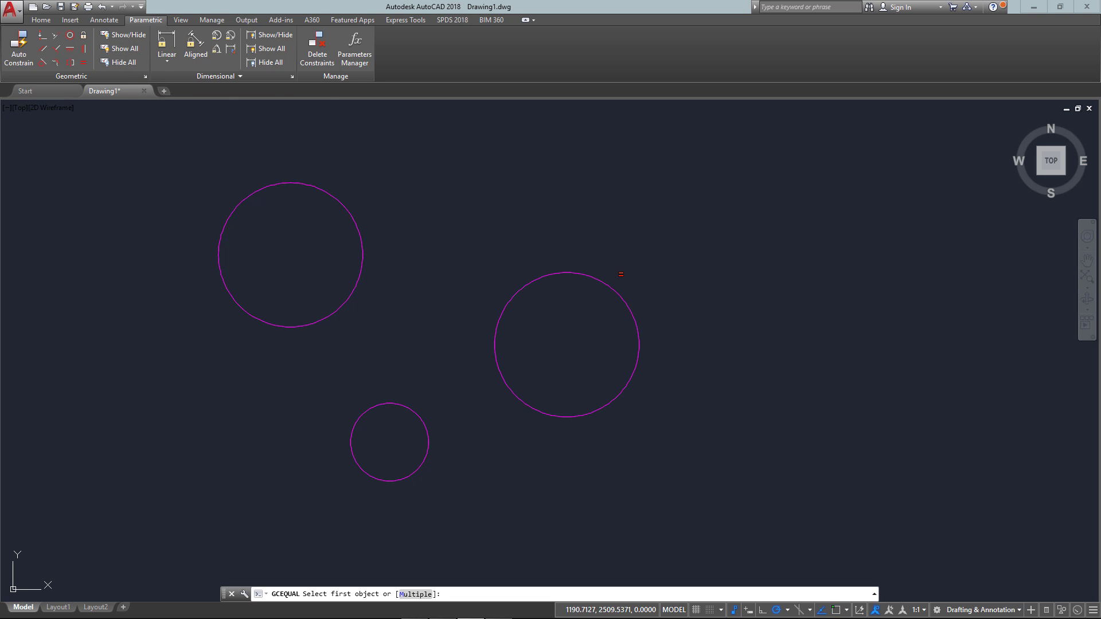
{"action": "left_click", "coordinate": [612, 286]}
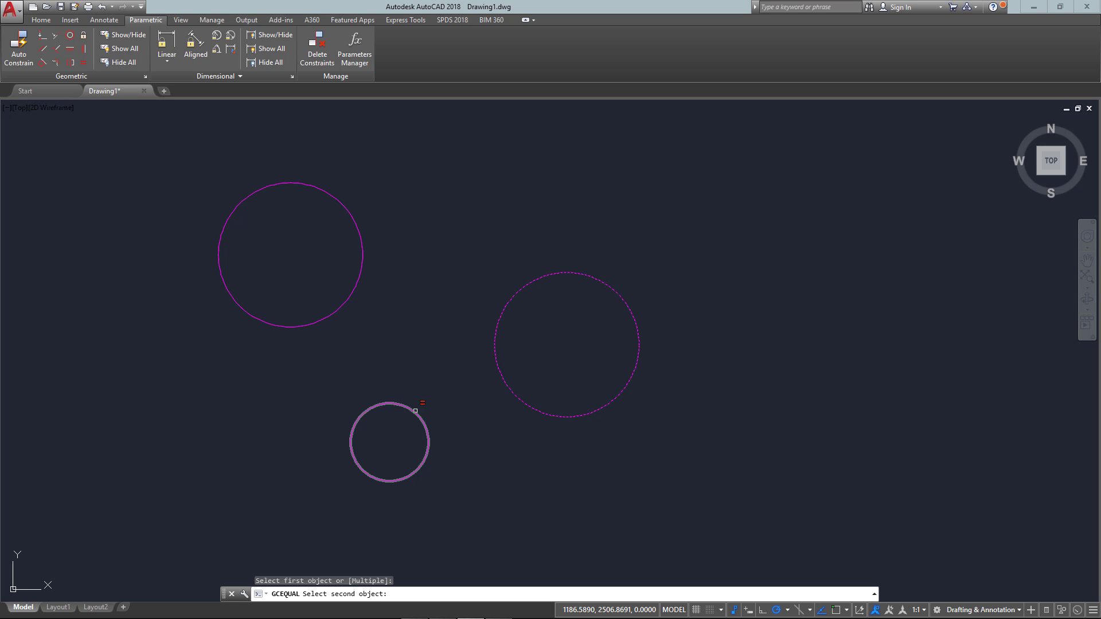
{"action": "left_click", "coordinate": [415, 411]}
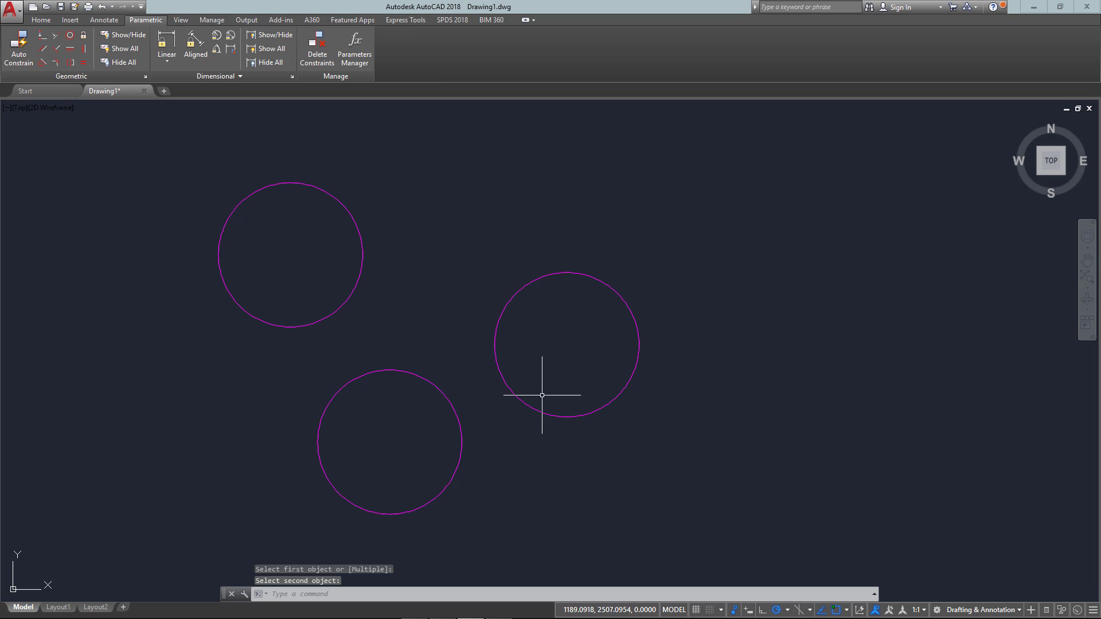
- Shrink the upper-left circle by its right quadrant grip, and stretch the same grip back out to enlarge it
{"action": "left_click", "coordinate": [385, 242]}
{"action": "key", "text": "Escape"}
{"action": "left_click", "coordinate": [393, 221]}
{"action": "left_click", "coordinate": [290, 245]}
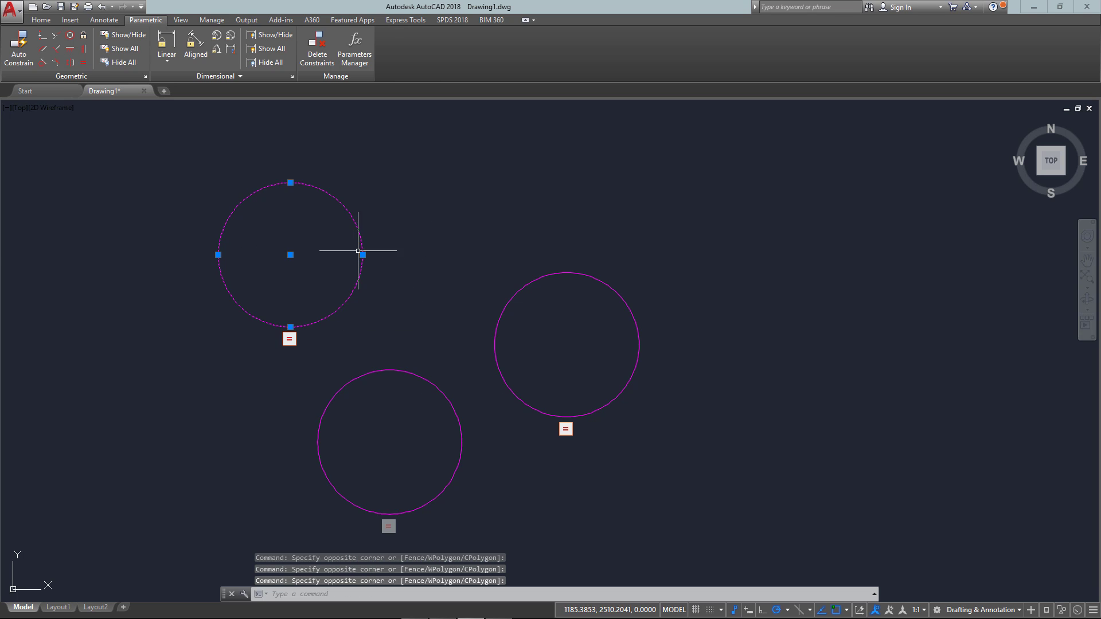
{"action": "left_click", "coordinate": [362, 255]}
{"action": "left_click", "coordinate": [323, 254]}
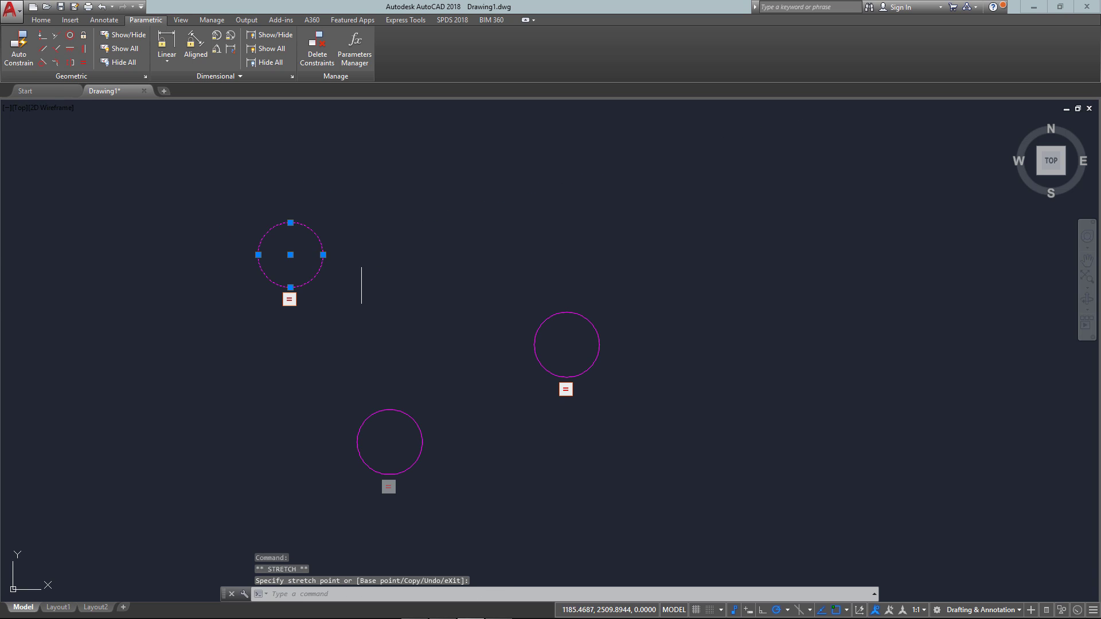
{"action": "left_click", "coordinate": [323, 255]}
{"action": "left_click", "coordinate": [375, 255]}
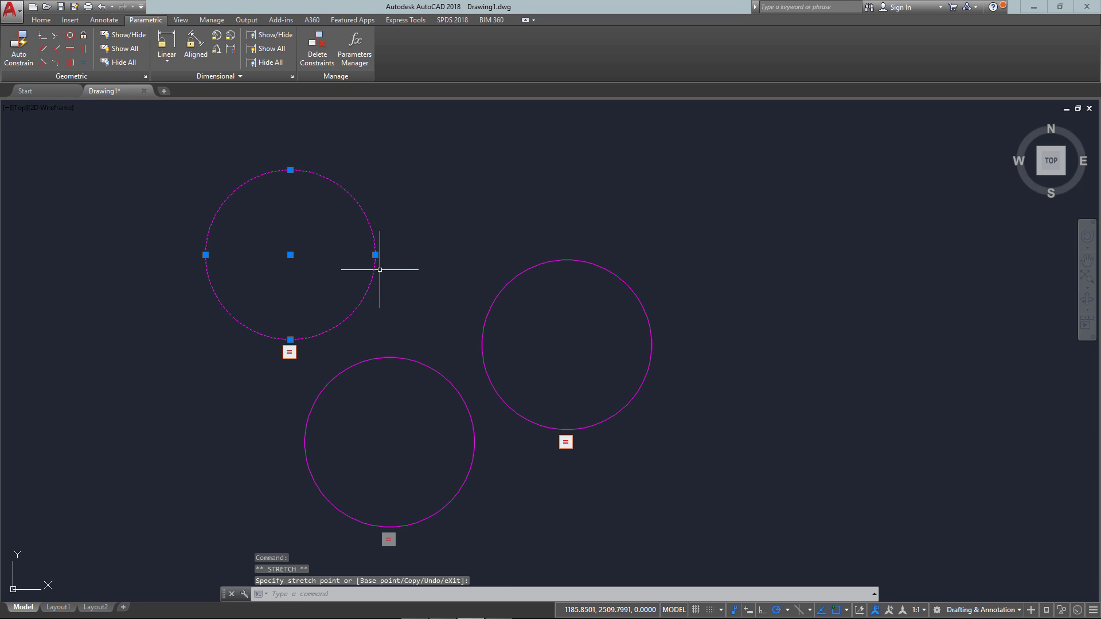
- Reduce the right circle slightly by stretching its upper quadrant grip inward, and clear the selection
{"action": "left_click", "coordinate": [559, 262]}
{"action": "left_click", "coordinate": [562, 257]}
{"action": "left_click", "coordinate": [566, 260]}
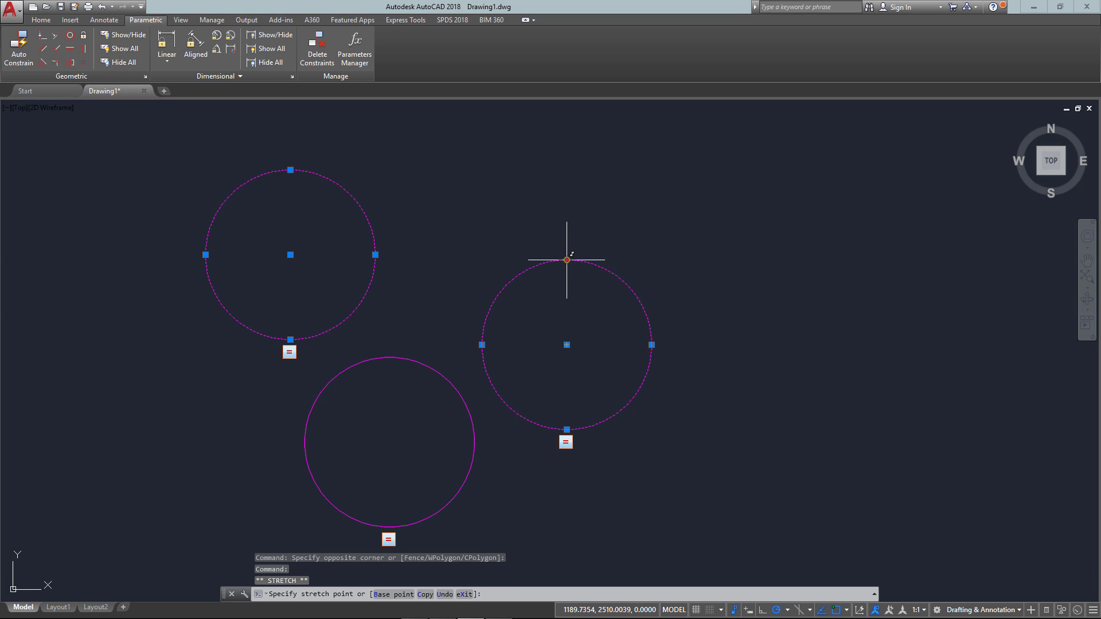
{"action": "left_click", "coordinate": [568, 275]}
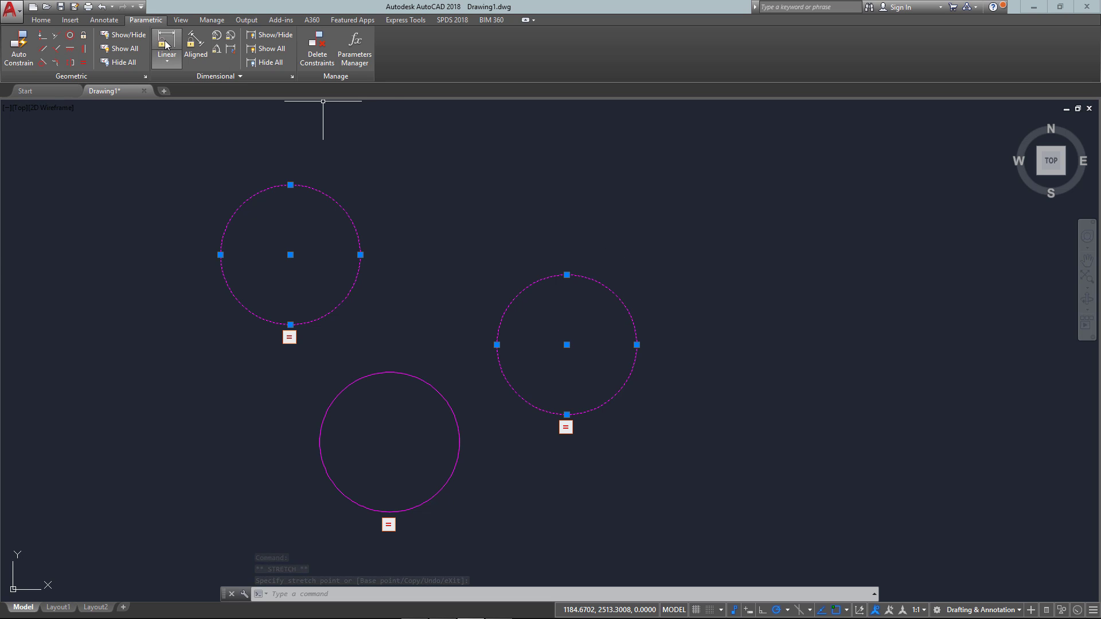
{"action": "left_click", "coordinate": [475, 193]}
{"action": "key", "text": "Delete"}
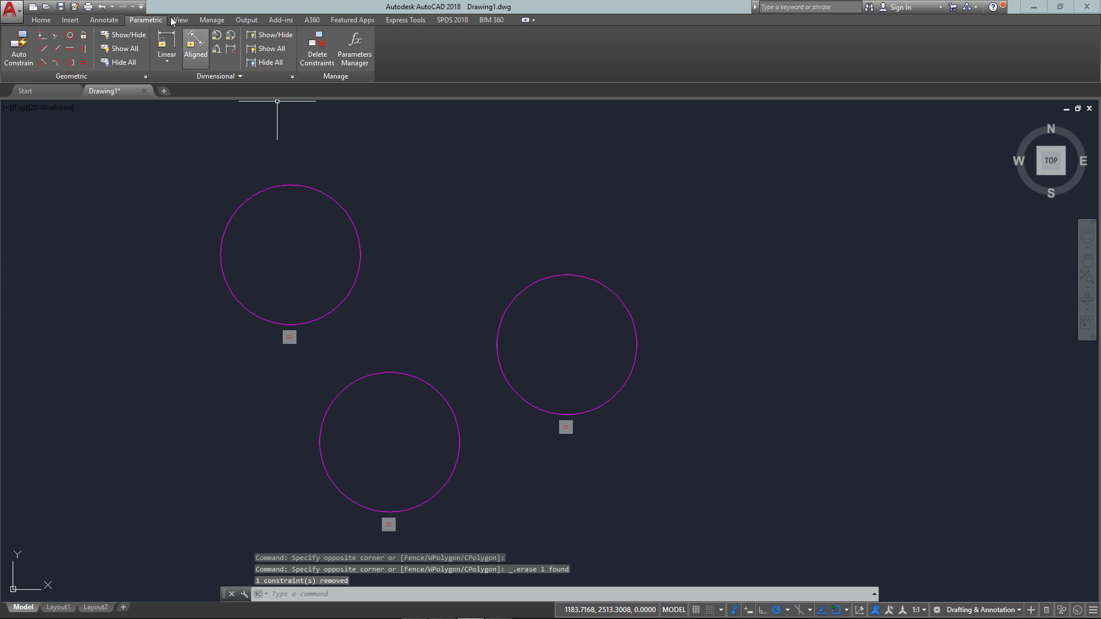
- Add a horizontal linear dimensional constraint of 8 between the centres of the upper-left and right circles, placed above them
{"action": "left_click", "coordinate": [166, 43]}
{"action": "left_click", "coordinate": [297, 175]}
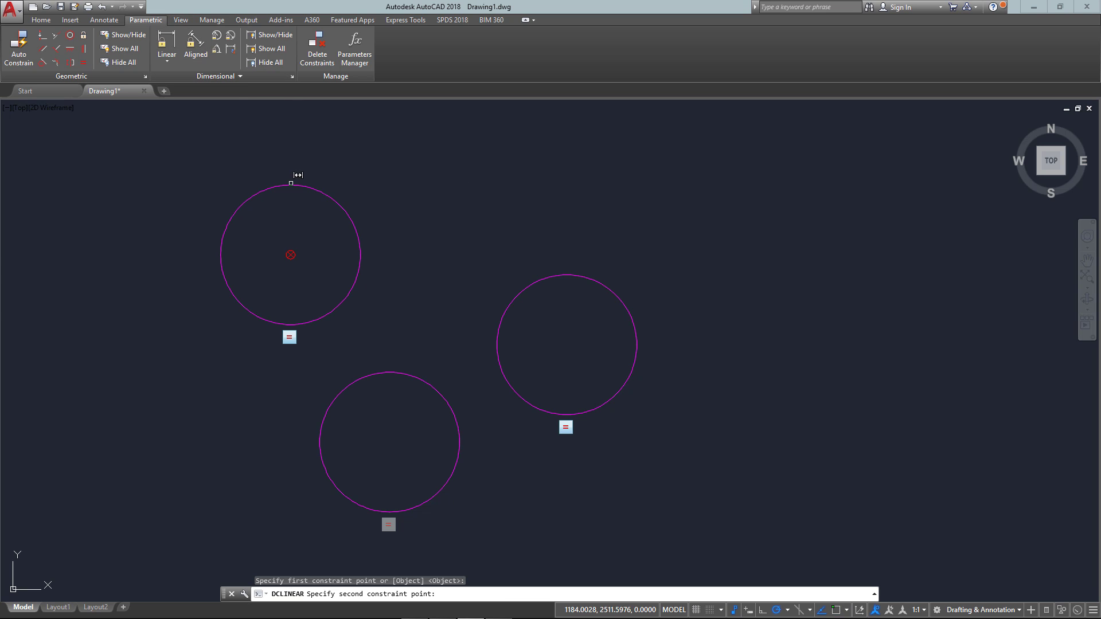
{"action": "left_click", "coordinate": [585, 265]}
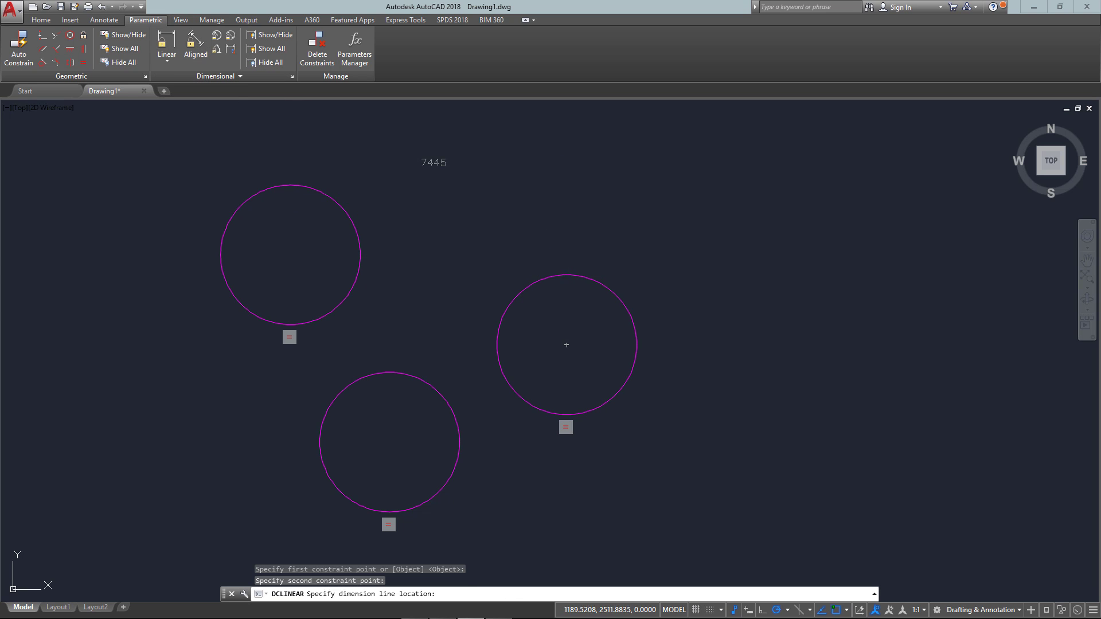
{"action": "left_click", "coordinate": [435, 169]}
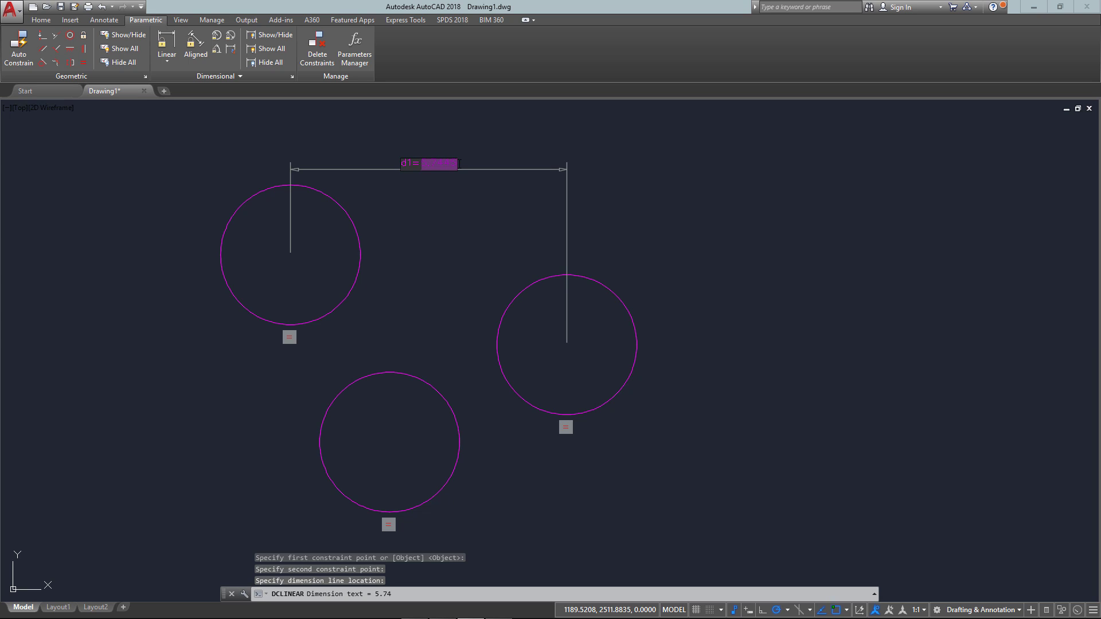
{"action": "type", "text": "8"}
{"action": "key", "text": "Return"}
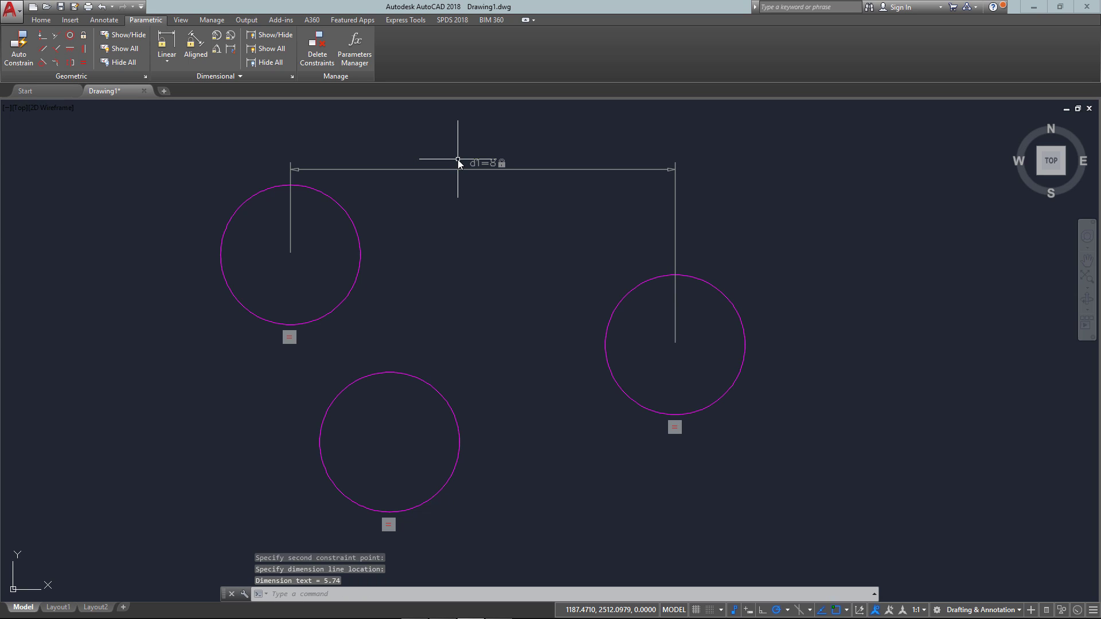
- Add a horizontal linear dimensional constraint of 4 between the centres of the lower and right circles, placed below the right circle
{"action": "left_click", "coordinate": [166, 45]}
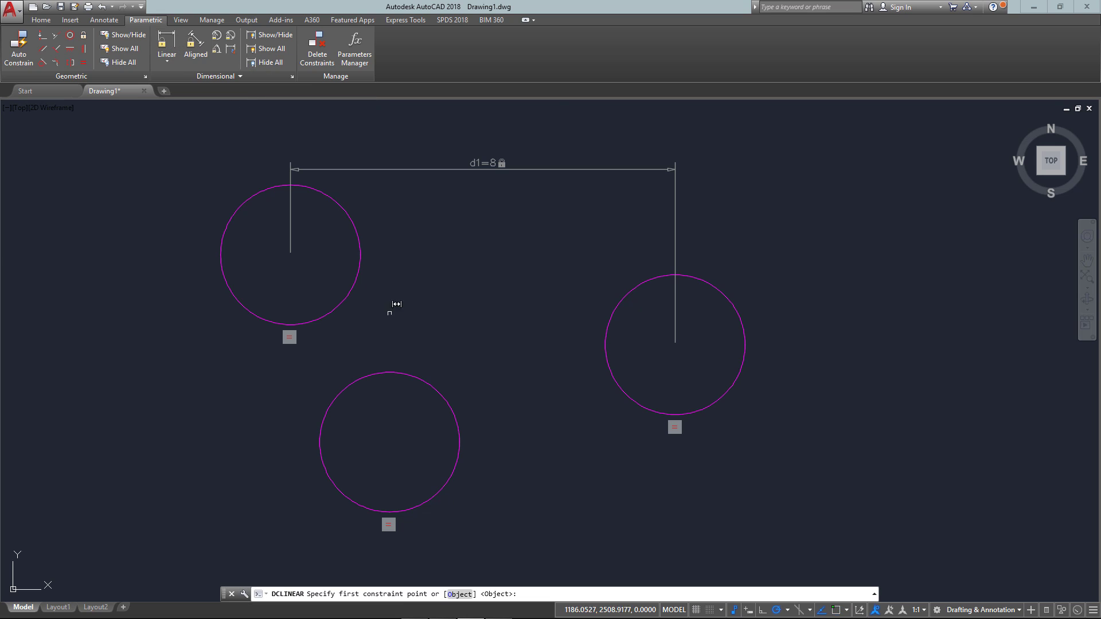
{"action": "left_click", "coordinate": [392, 371]}
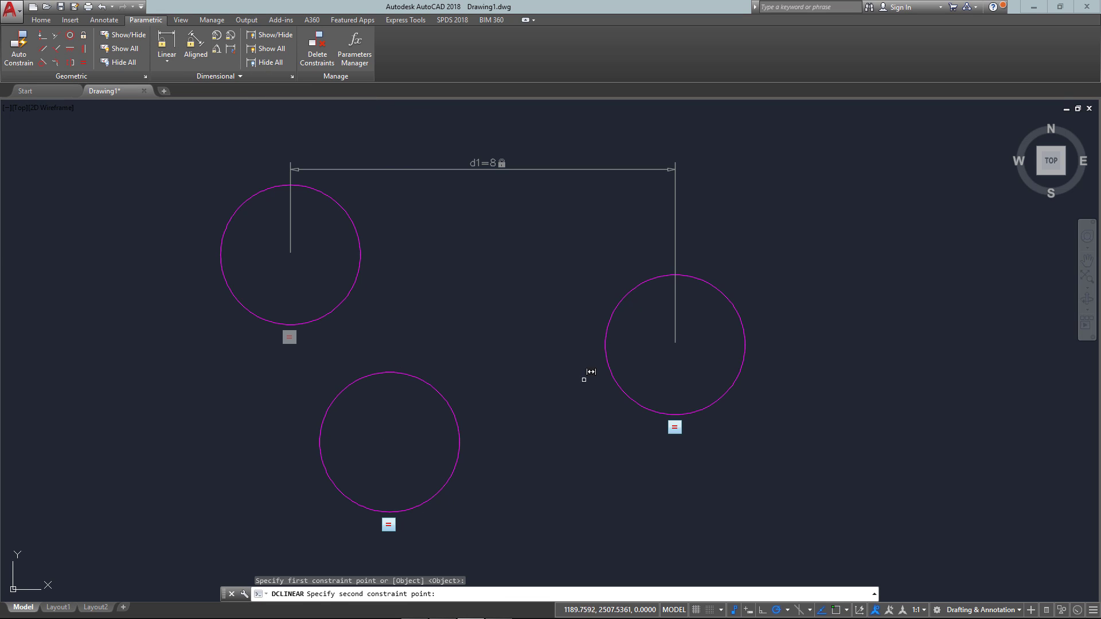
{"action": "left_click", "coordinate": [674, 414]}
{"action": "left_click", "coordinate": [611, 487]}
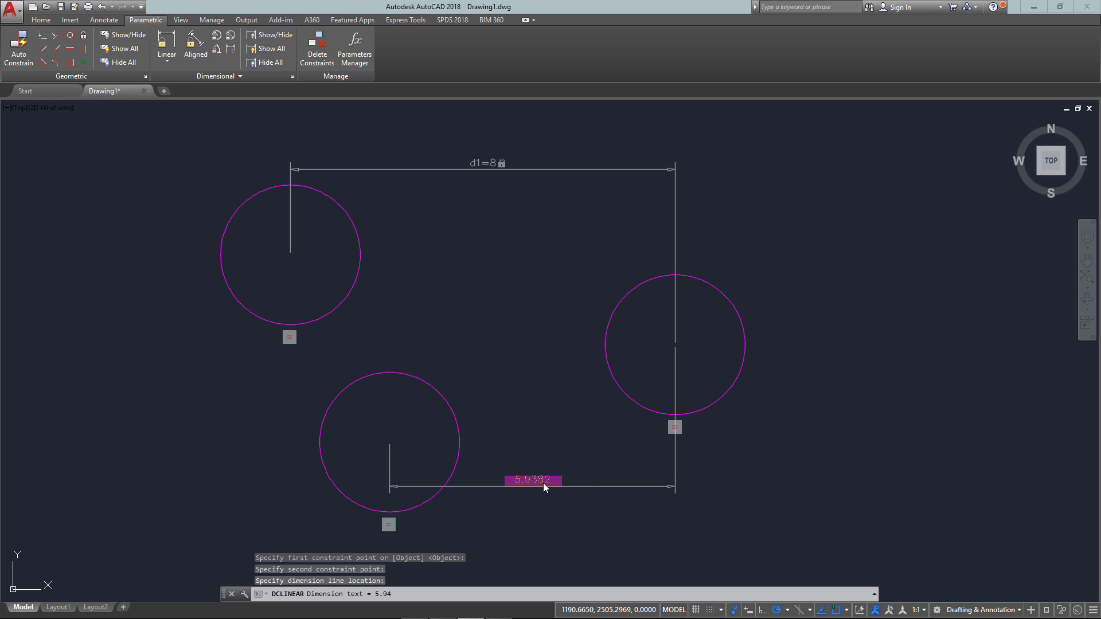
{"action": "type", "text": "4"}
{"action": "key", "text": "Return"}
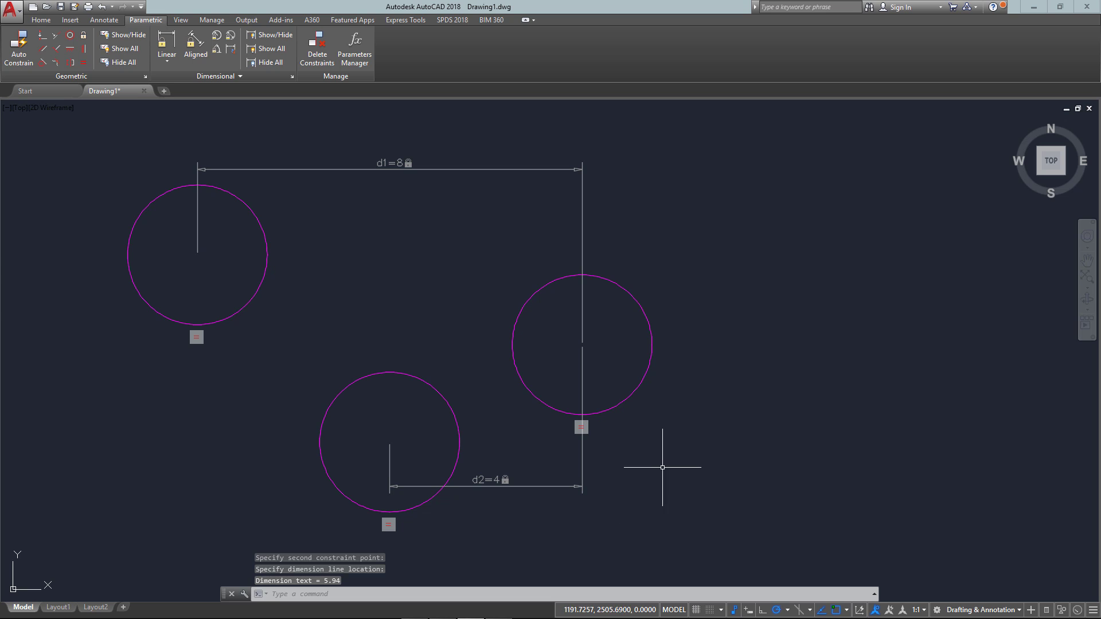
- Move the right circle by its centre up and outward and back again, shrinking it by its left quadrant grip in between
{"action": "left_click", "coordinate": [623, 400]}
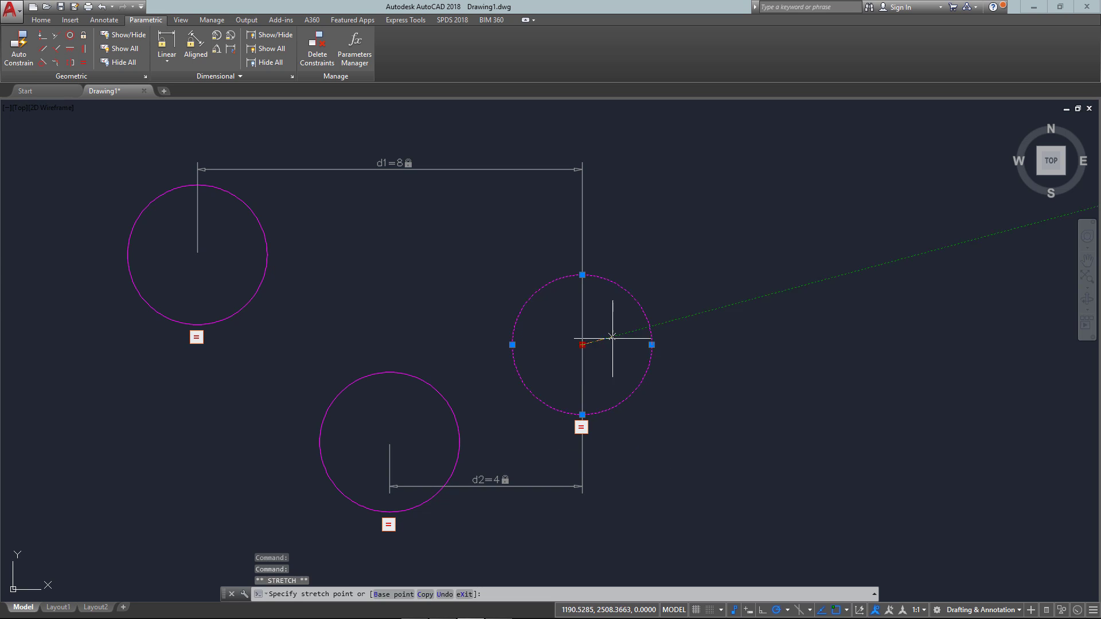
{"action": "left_click", "coordinate": [659, 324]}
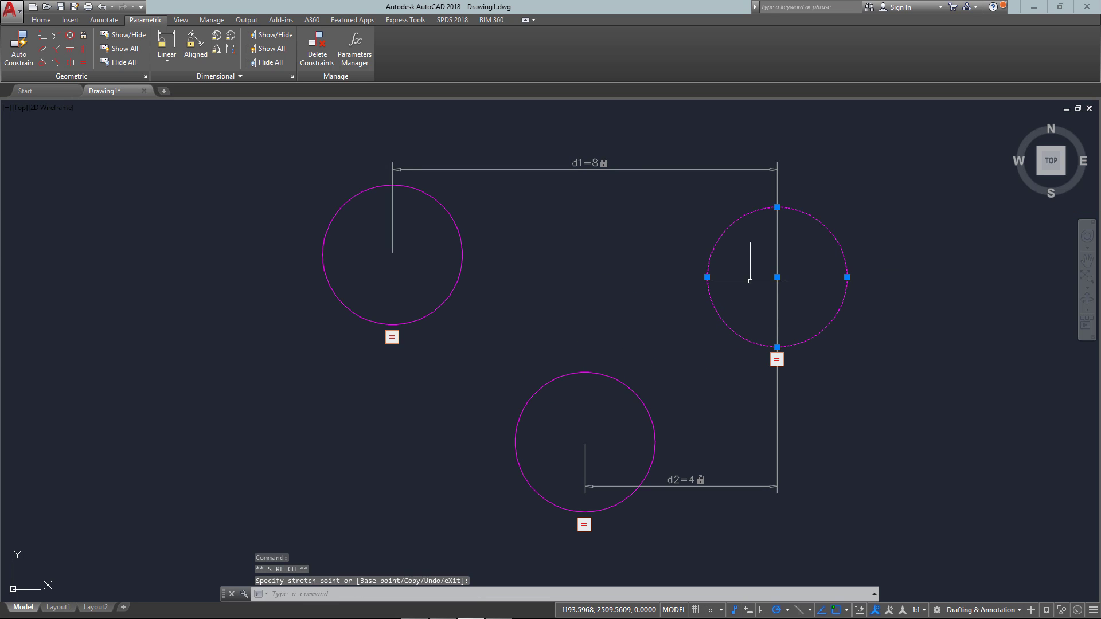
{"action": "left_click", "coordinate": [707, 277]}
{"action": "left_click", "coordinate": [733, 277]}
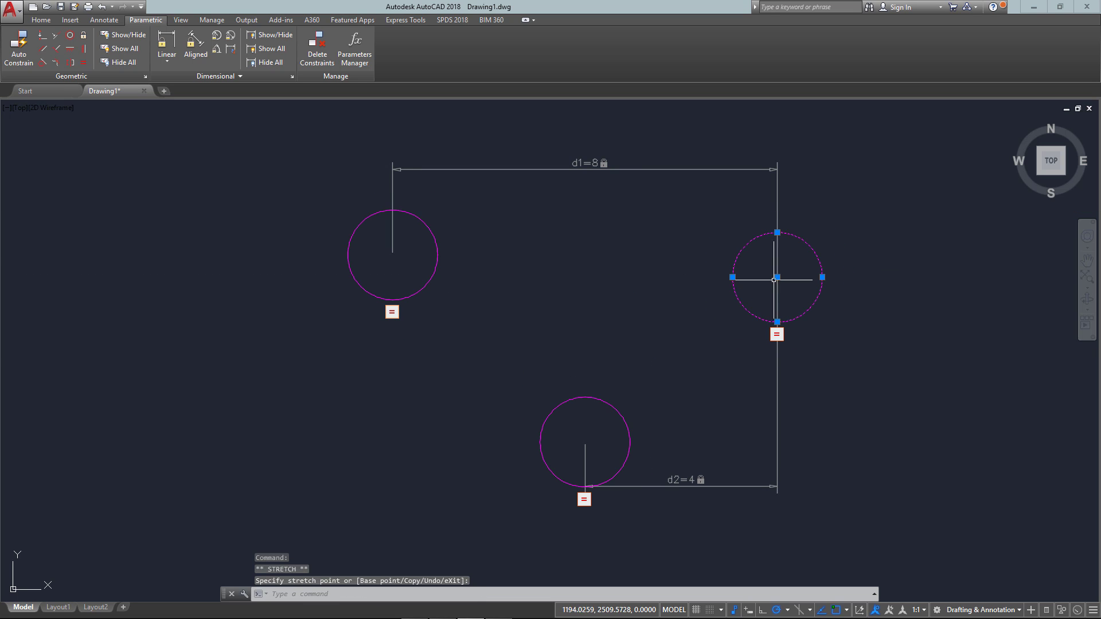
{"action": "left_click", "coordinate": [630, 302]}
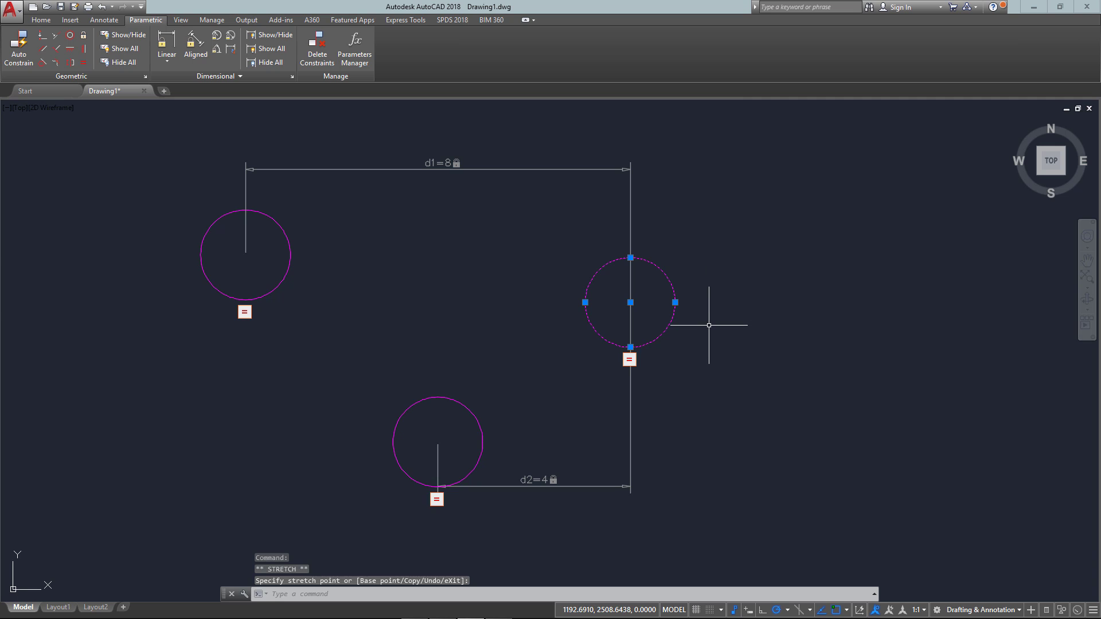
- Enlarge the upper-left circle by stretching its right quadrant grip outward
{"action": "left_click", "coordinate": [321, 236]}
{"action": "left_click", "coordinate": [270, 263]}
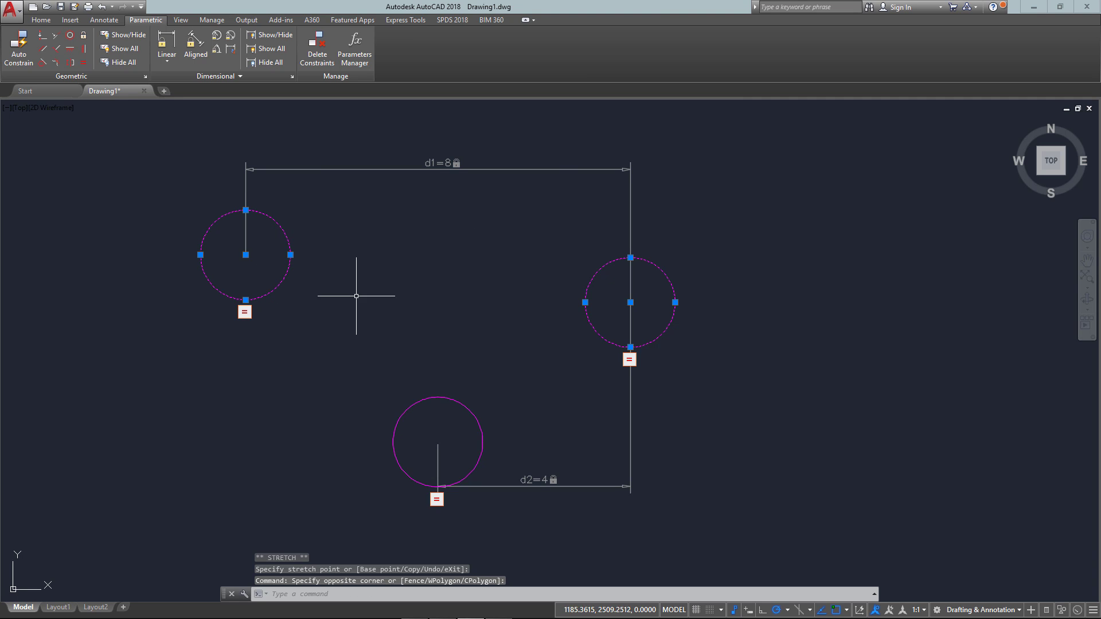
{"action": "left_click", "coordinate": [290, 255]}
{"action": "left_click", "coordinate": [317, 254]}
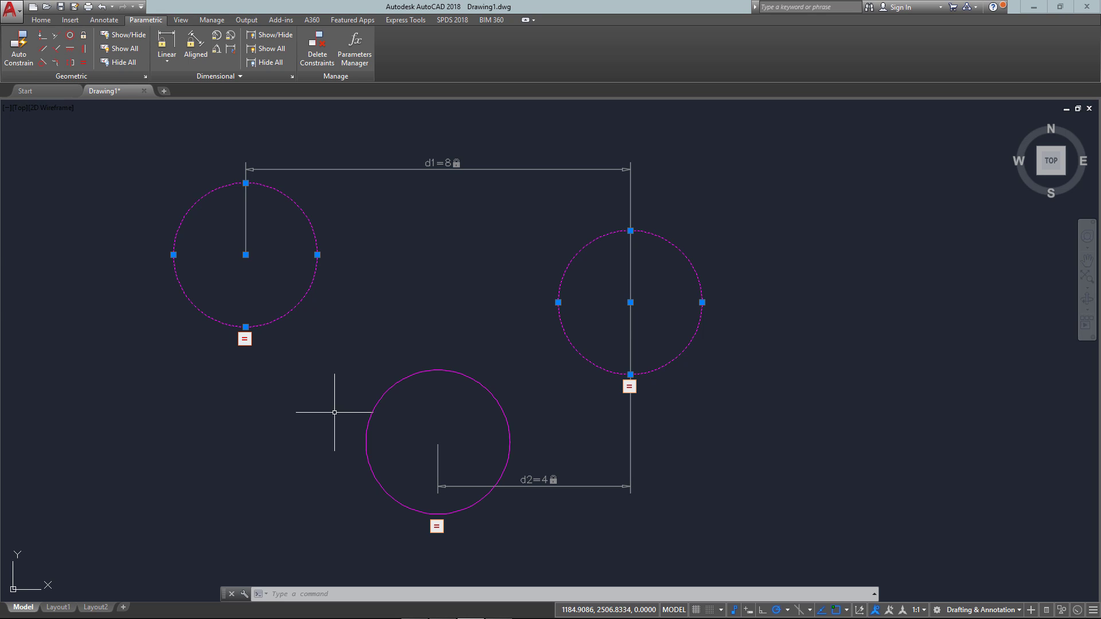
- Hide and redisplay all dimensional constraints, and do the same with all geometric constraint markers
{"action": "left_click", "coordinate": [271, 63]}
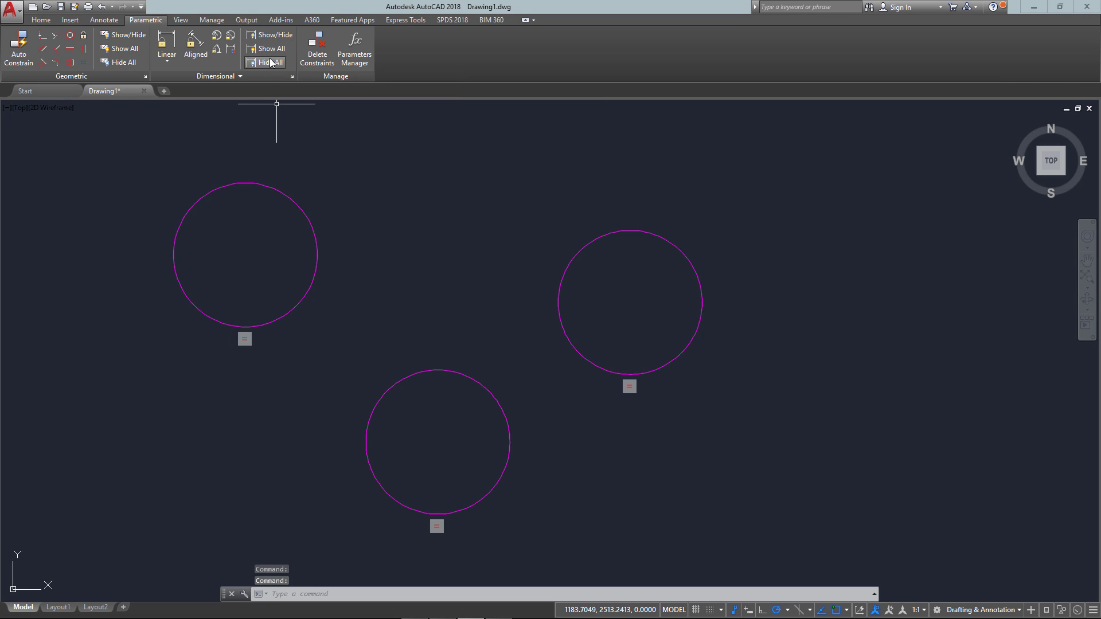
{"action": "left_click", "coordinate": [271, 49]}
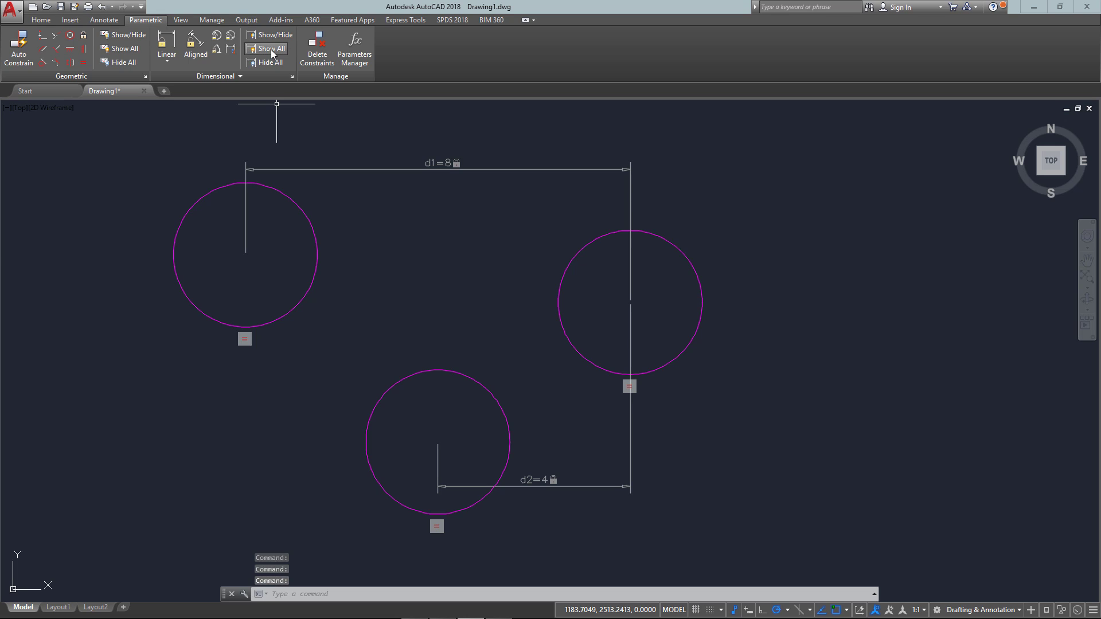
{"action": "left_click", "coordinate": [119, 63]}
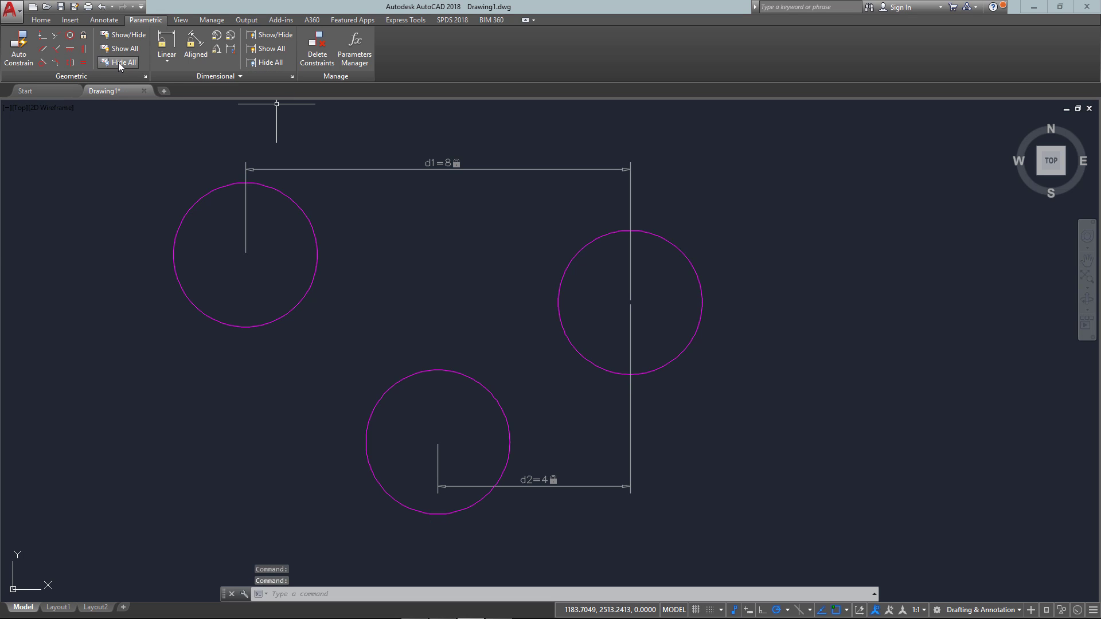
{"action": "left_click", "coordinate": [507, 444]}
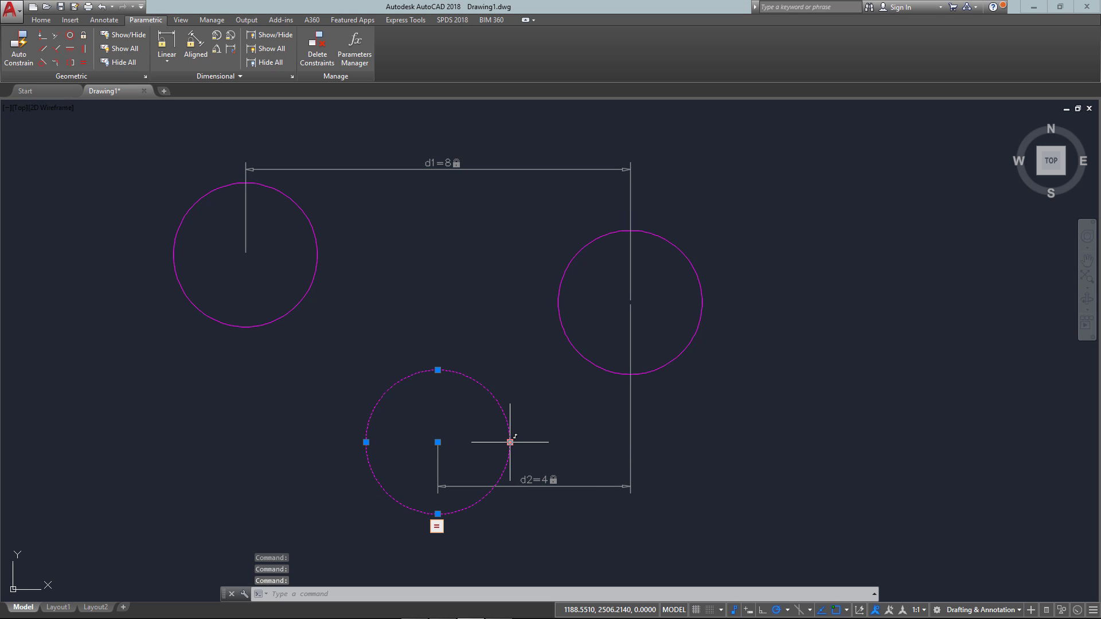
{"action": "key", "text": "Escape"}
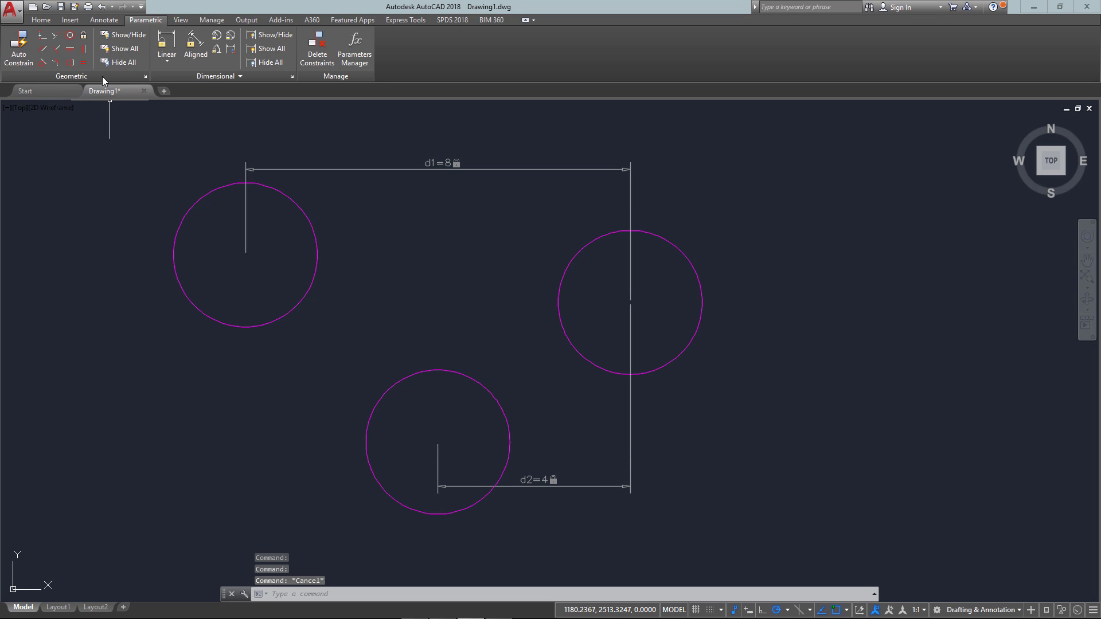
{"action": "left_click", "coordinate": [121, 50]}
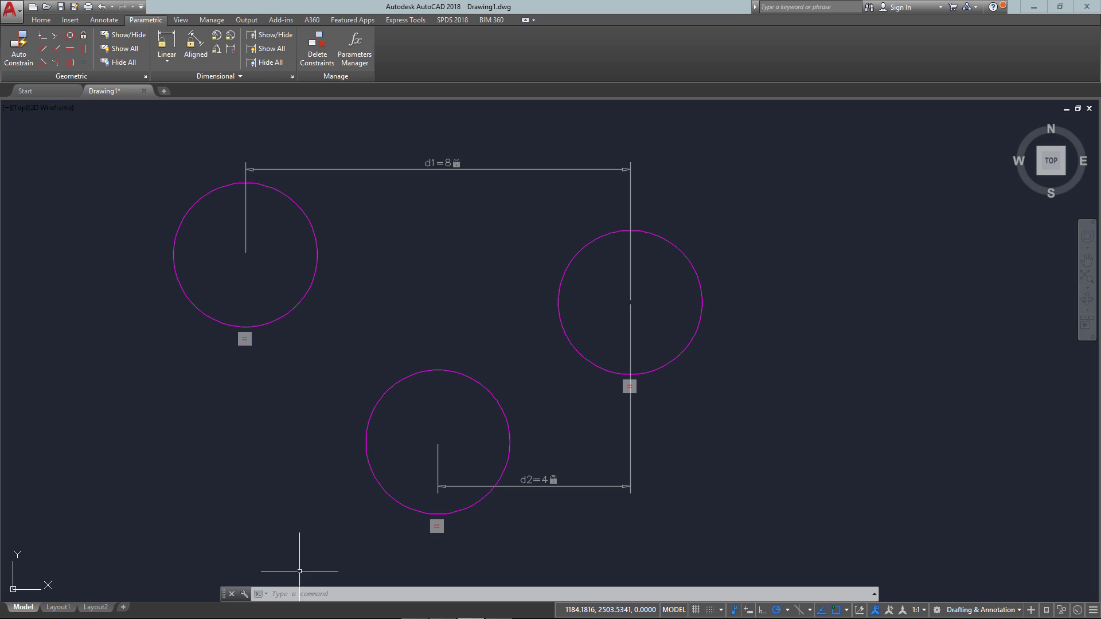
- Dock the command line below the drawing area, and remove all constraints from the three circles with DELCONSTRAINT
{"action": "left_click_drag", "start_coordinate": [224, 597], "coordinate": [224, 604]}
{"action": "type", "text": "DELCON"}
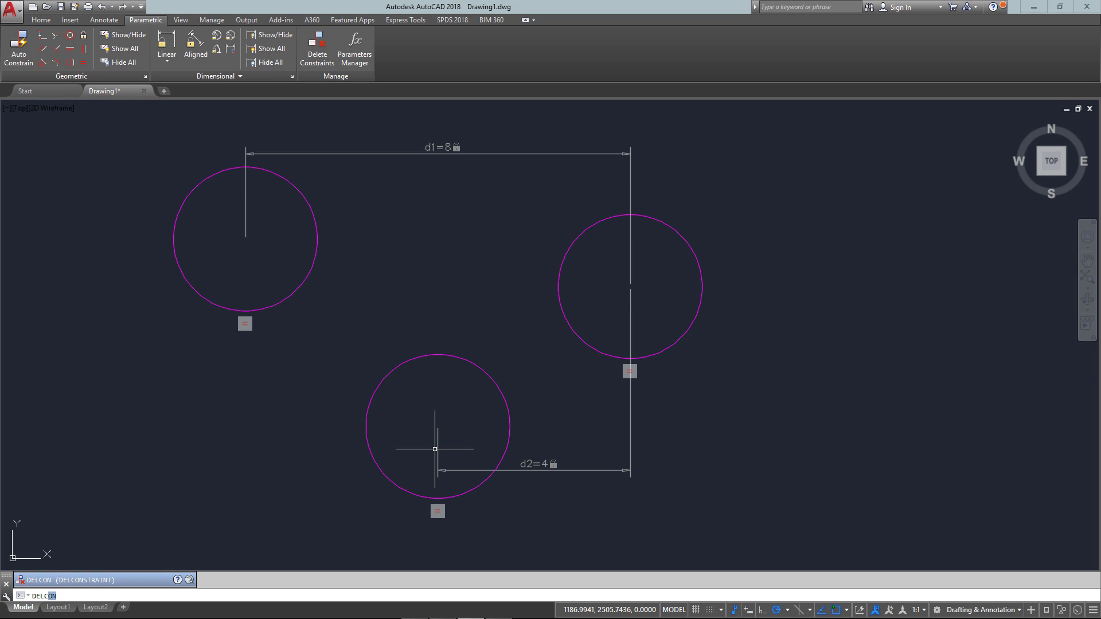
{"action": "key", "text": "Return"}
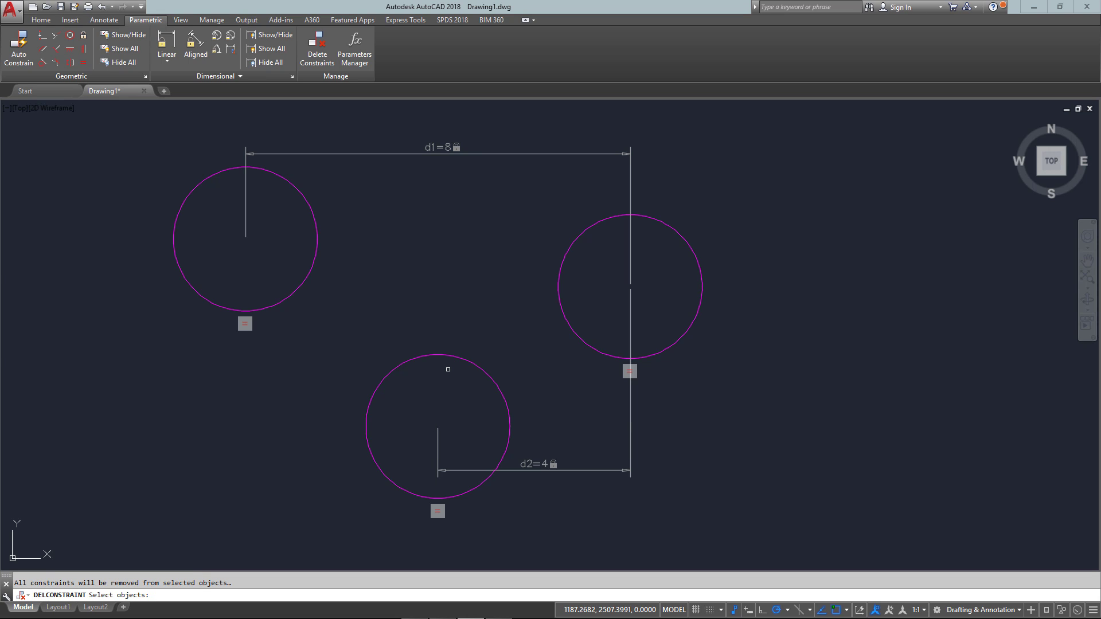
{"action": "left_click", "coordinate": [610, 246]}
{"action": "left_click", "coordinate": [305, 381]}
{"action": "key", "text": "Return"}
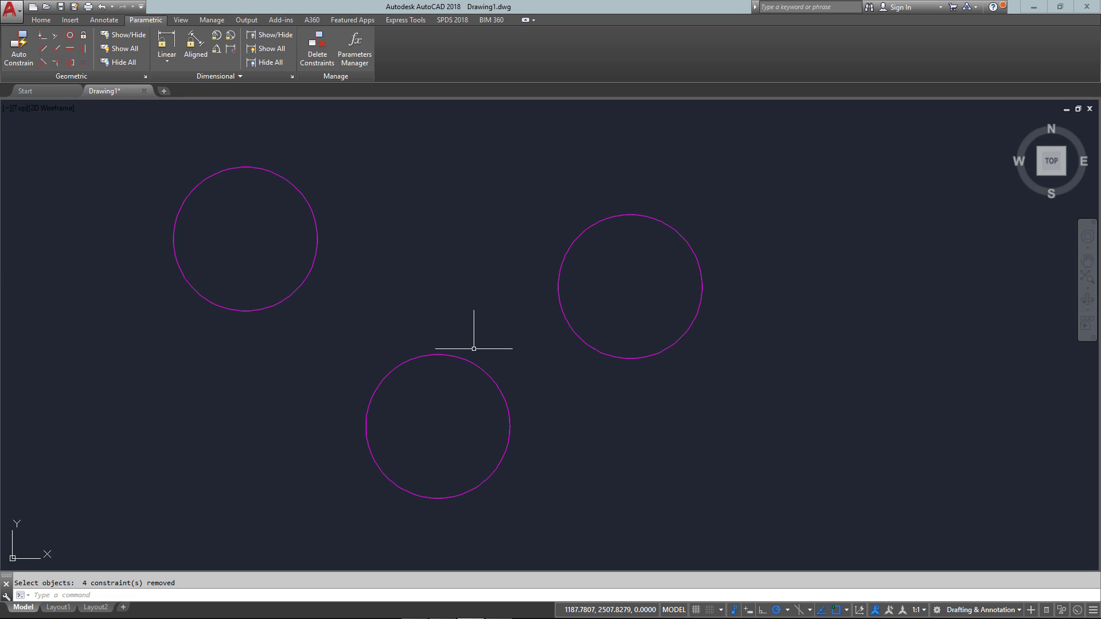
- Enlarge the lower circle by its upper quadrant grip, and shrink it by its right quadrant grip
{"action": "left_click", "coordinate": [472, 349]}
{"action": "left_click", "coordinate": [443, 380]}
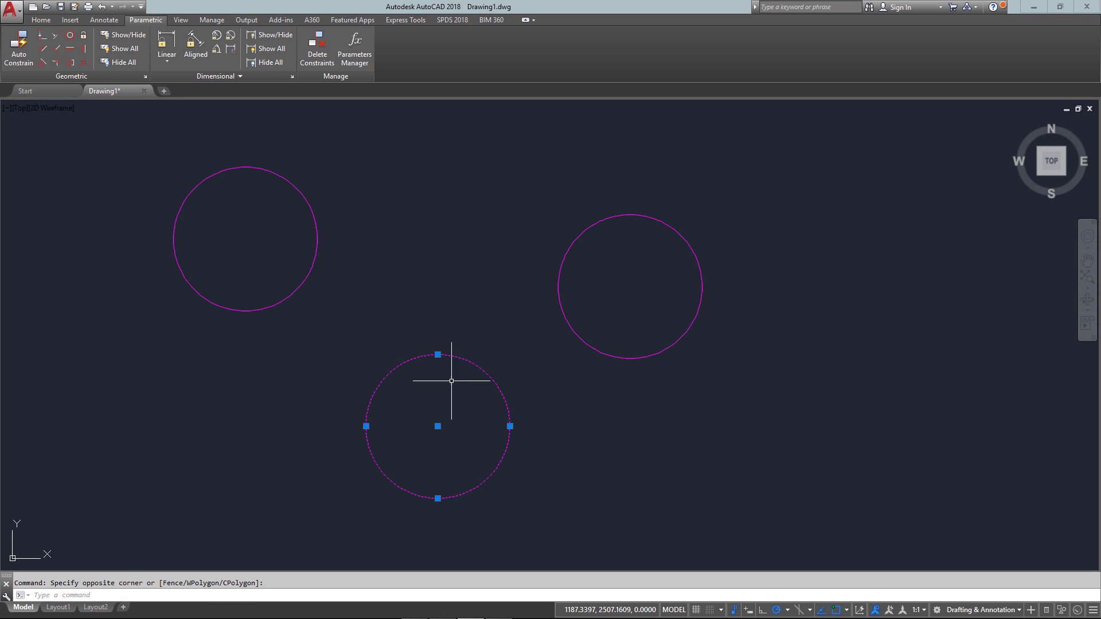
{"action": "left_click", "coordinate": [437, 354]}
{"action": "left_click", "coordinate": [438, 305]}
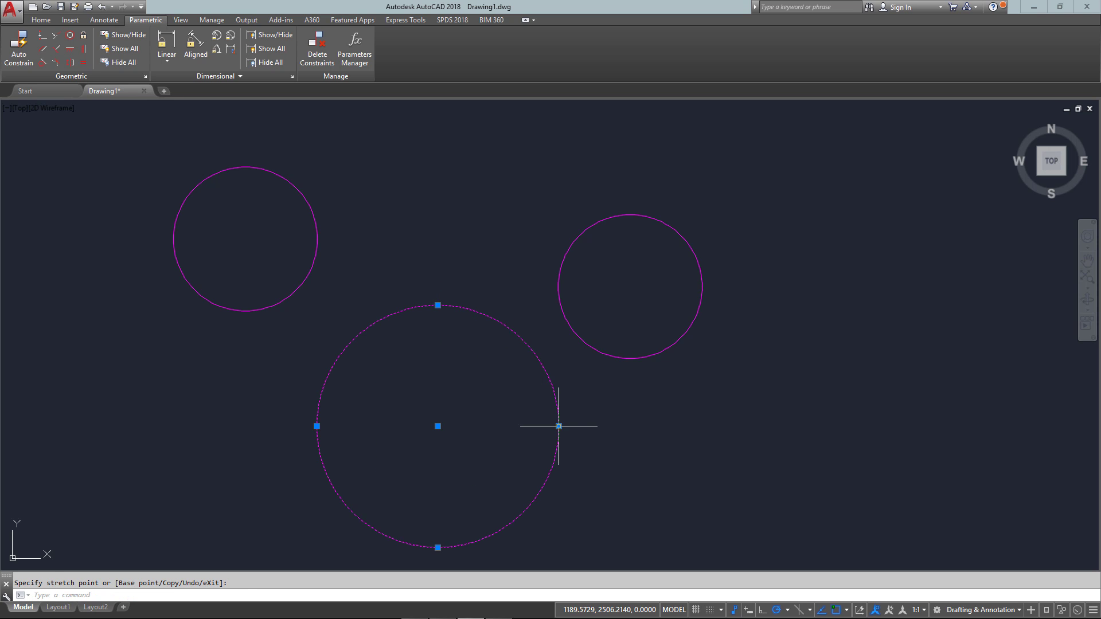
{"action": "left_click", "coordinate": [498, 426]}
- Shrink the right circle to a small one by stretching its lower quadrant grip toward the centre, and clear the selection
{"action": "left_click", "coordinate": [681, 293]}
{"action": "left_click", "coordinate": [630, 359]}
{"action": "left_click", "coordinate": [630, 358]}
{"action": "left_click", "coordinate": [630, 305]}
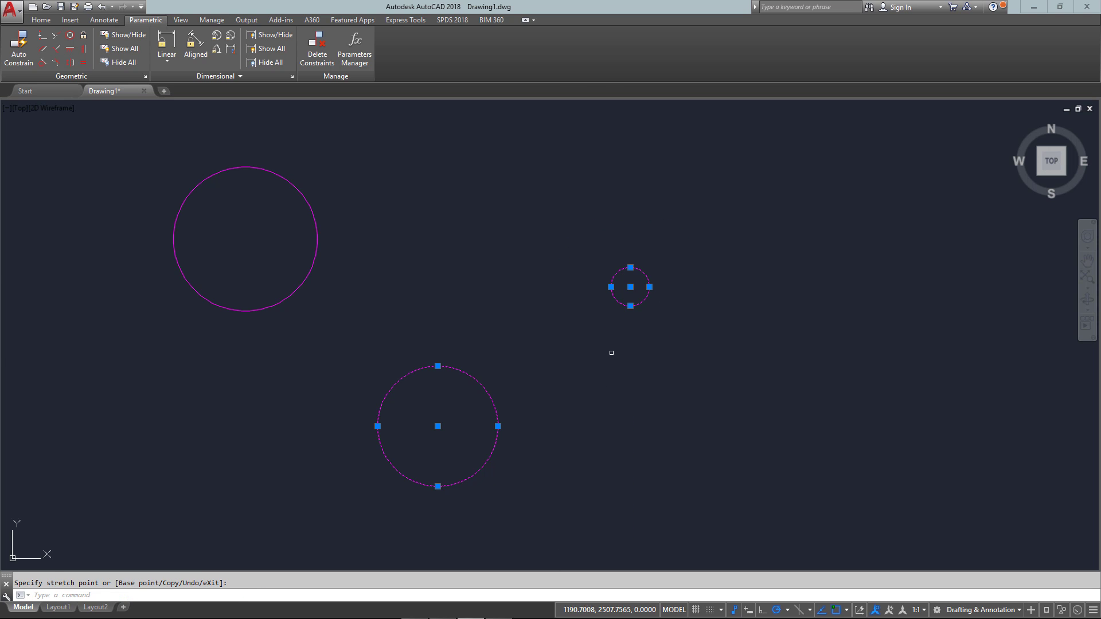
{"action": "key", "text": "Escape"}
- Zoom to the drawing's extents and regenerate the model
{"action": "scroll", "coordinate": [386, 335], "scroll_direction": "up", "scroll_amount": 2}
{"action": "scroll", "coordinate": [386, 335], "scroll_direction": "down", "scroll_amount": 2}
{"action": "type", "text": "z"}
{"action": "key", "text": "Return"}
{"action": "type", "text": "E"}
{"action": "key", "text": "Return"}
{"action": "type", "text": "re"}
{"action": "key", "text": "Return"}
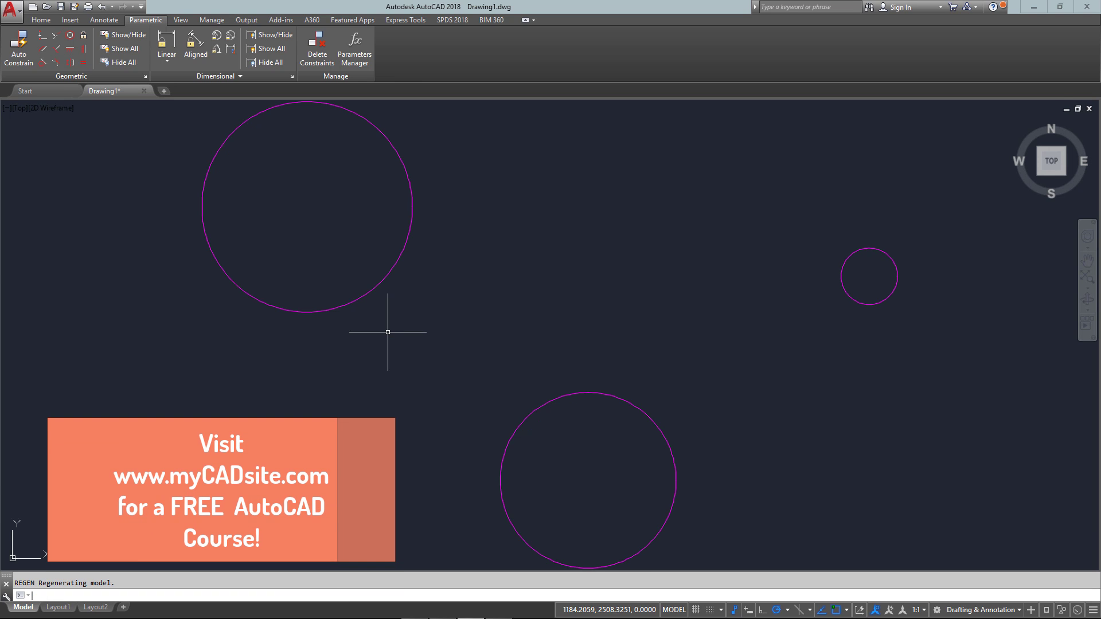